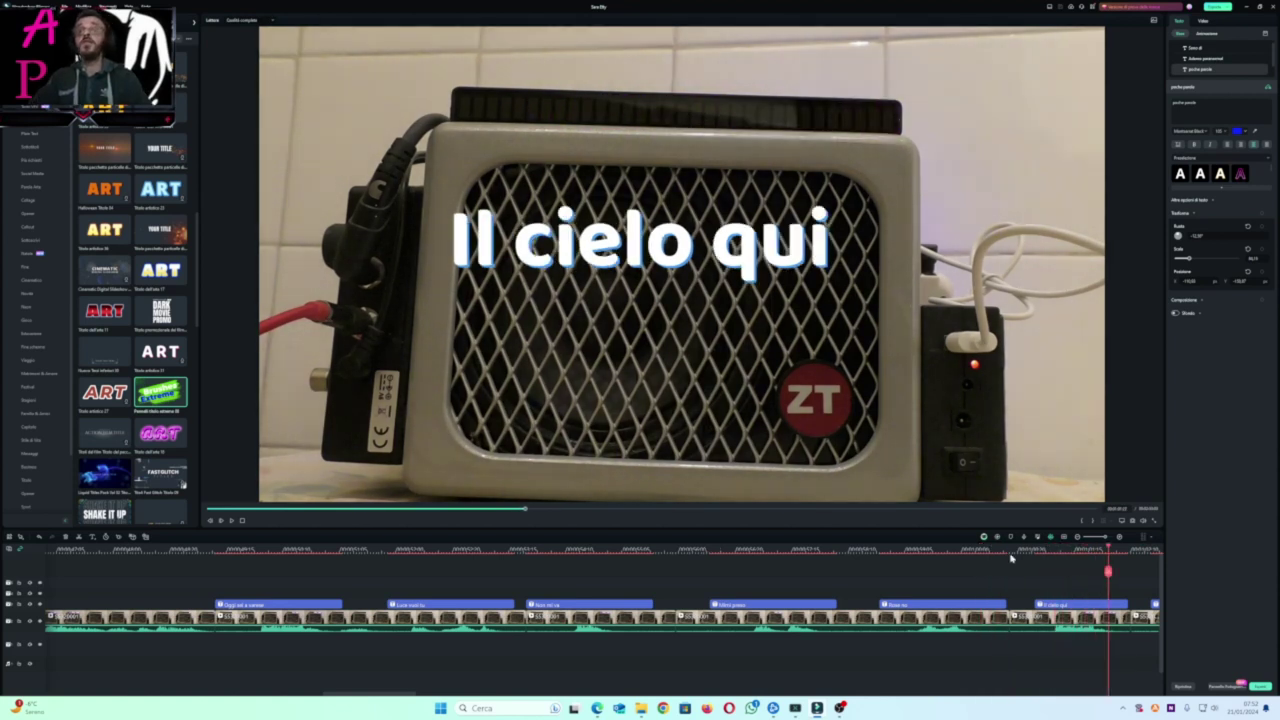
Replay the captioned sections from "Il cielo qui" through "Digli falso Rè", comparing each title with the audio.
{"action": "left_click", "coordinate": [1040, 549]}
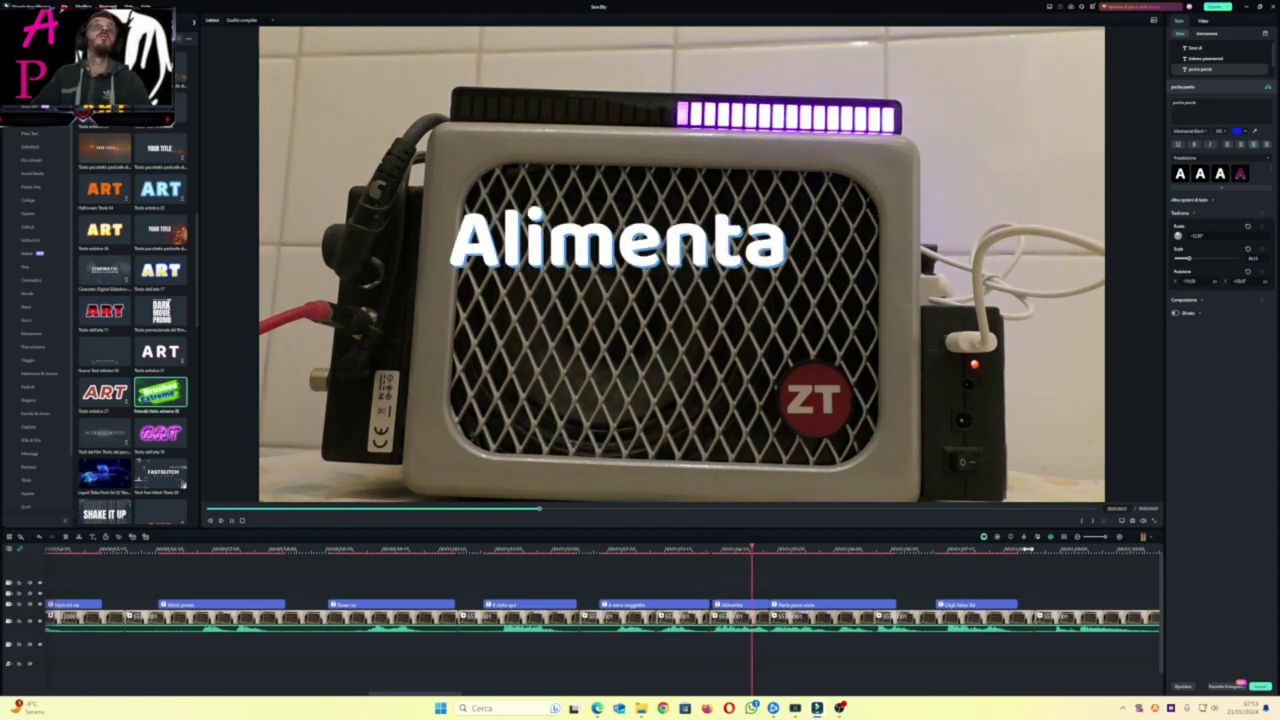
{"action": "key", "text": "space"}
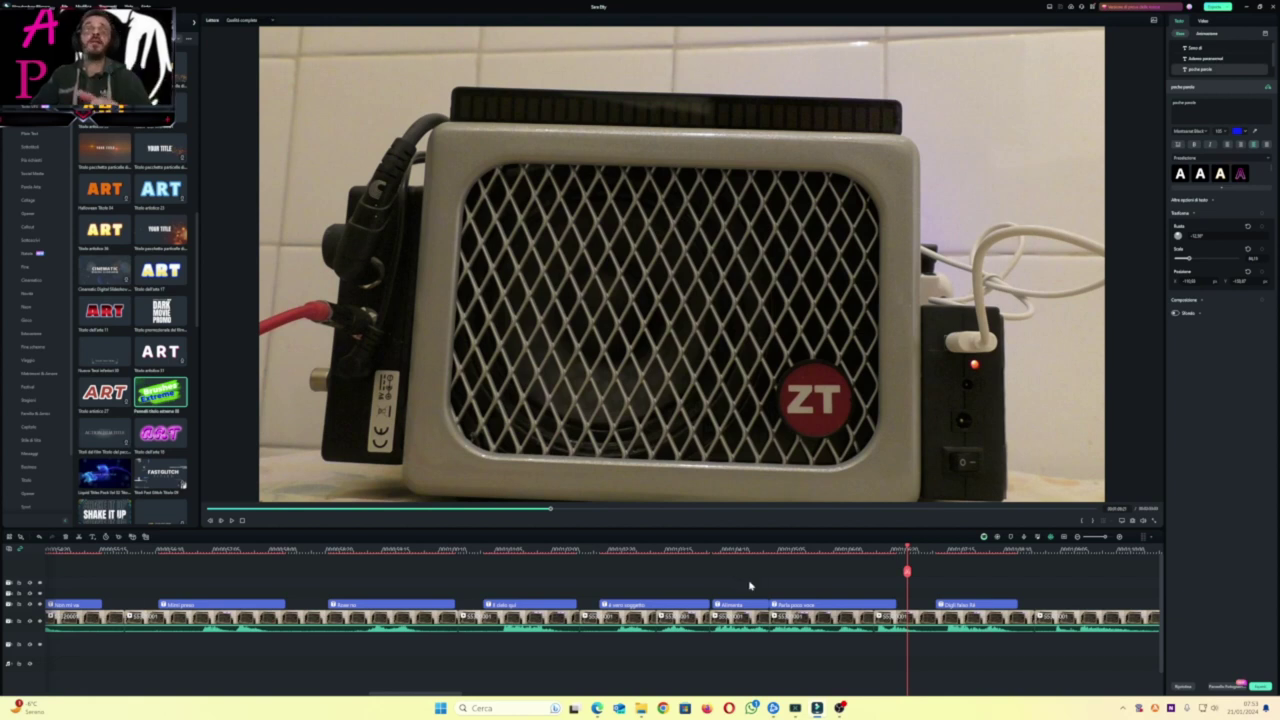
{"action": "left_click", "coordinate": [774, 549]}
{"action": "key", "text": "space"}
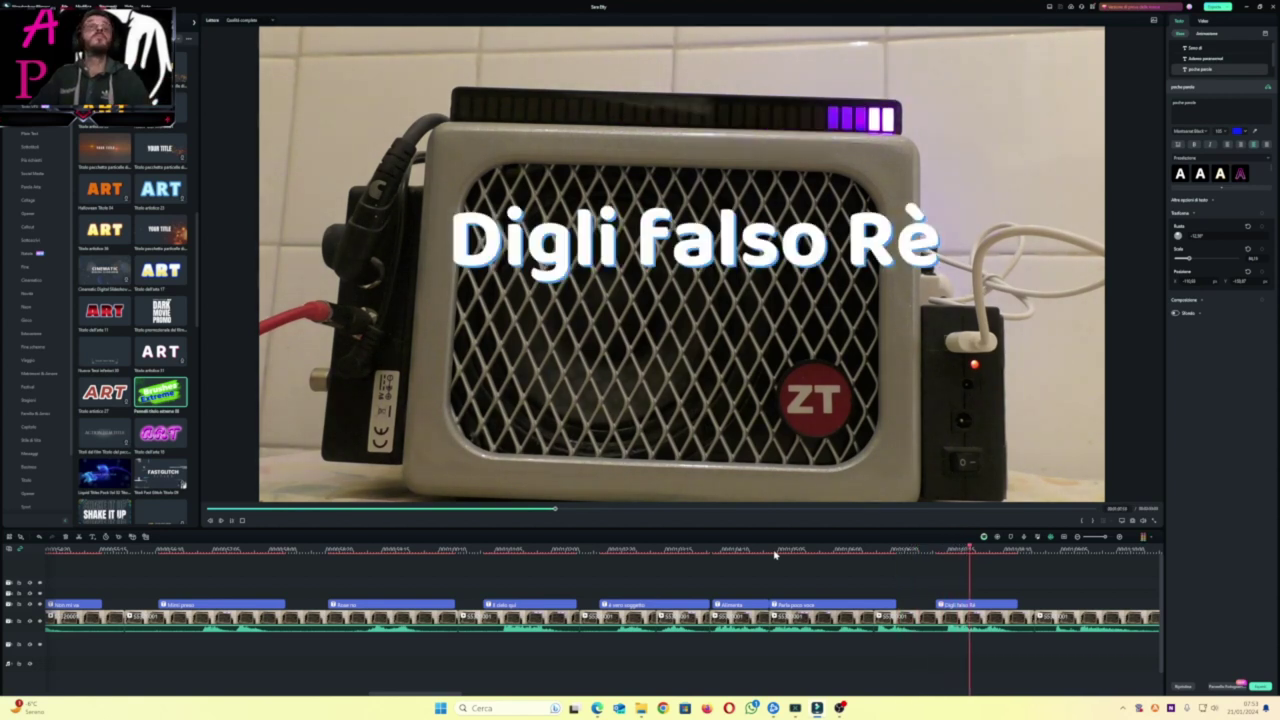
{"action": "left_click", "coordinate": [935, 549]}
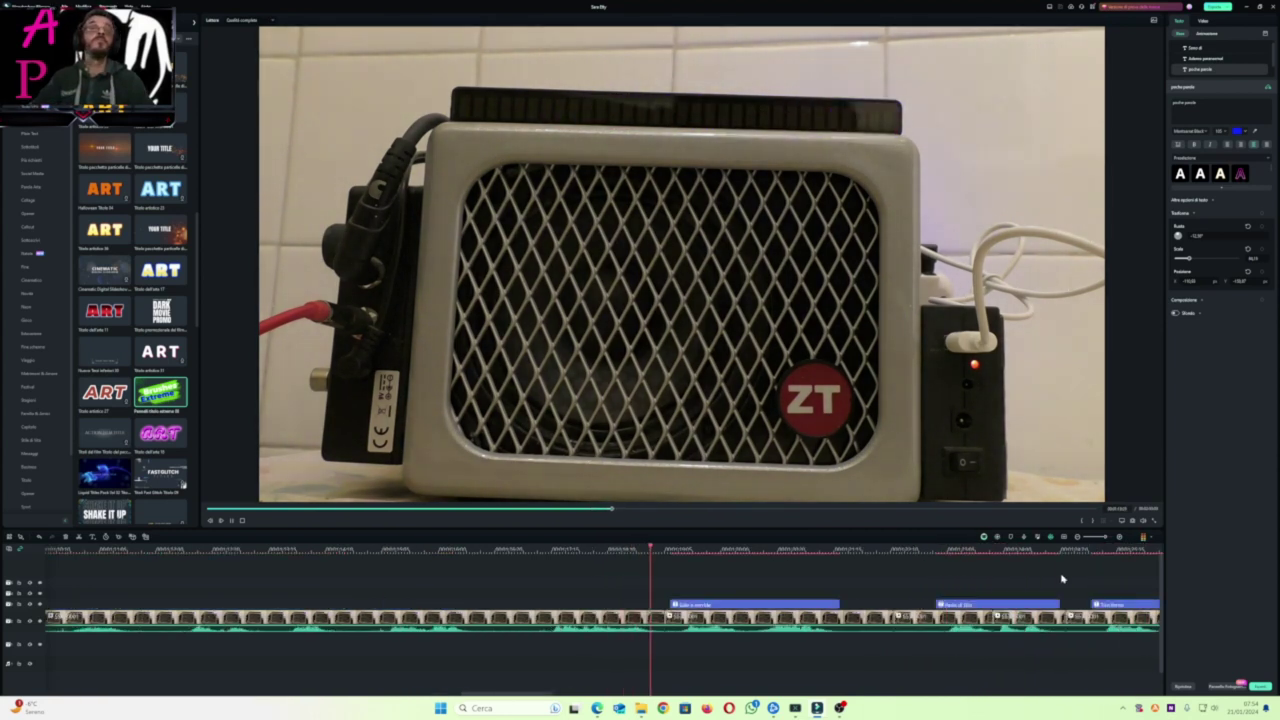
Replay the section at the "Sale e sorride" caption to check its wording against the audio.
{"action": "key", "text": "space"}
{"action": "left_click", "coordinate": [676, 549]}
{"action": "key", "text": "space"}
{"action": "key", "text": "space"}
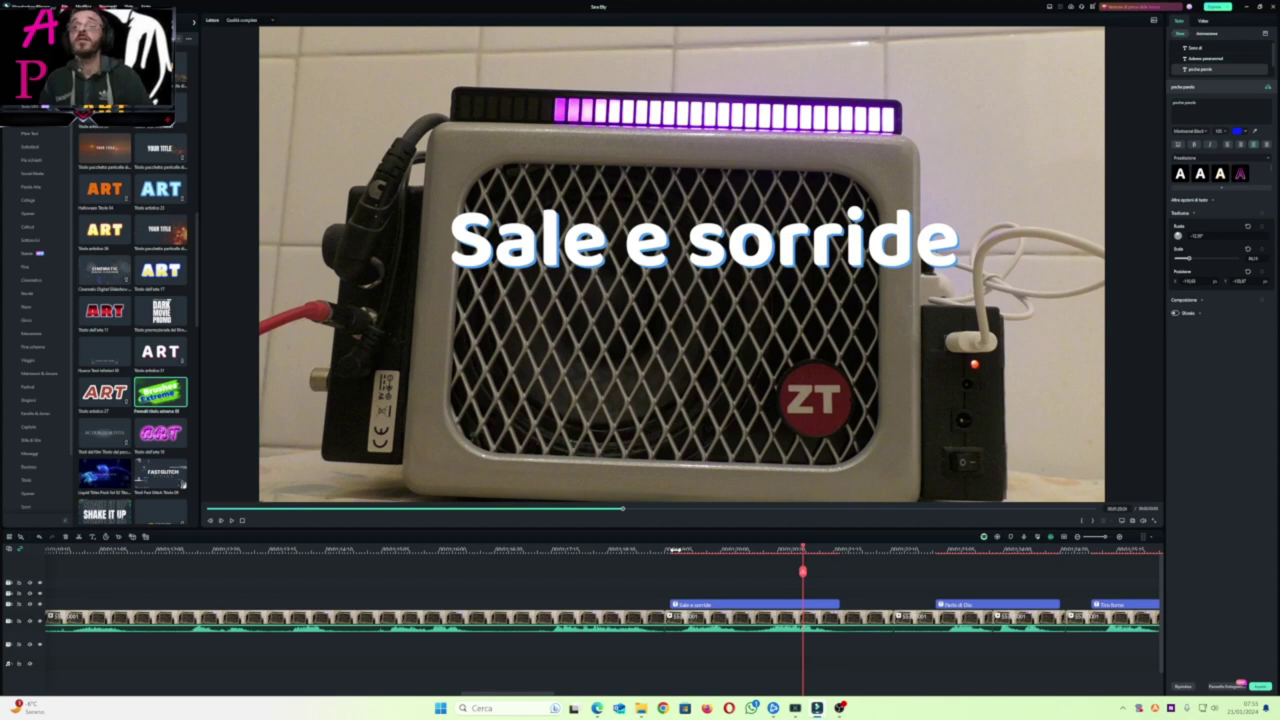
{"action": "key", "text": "space"}
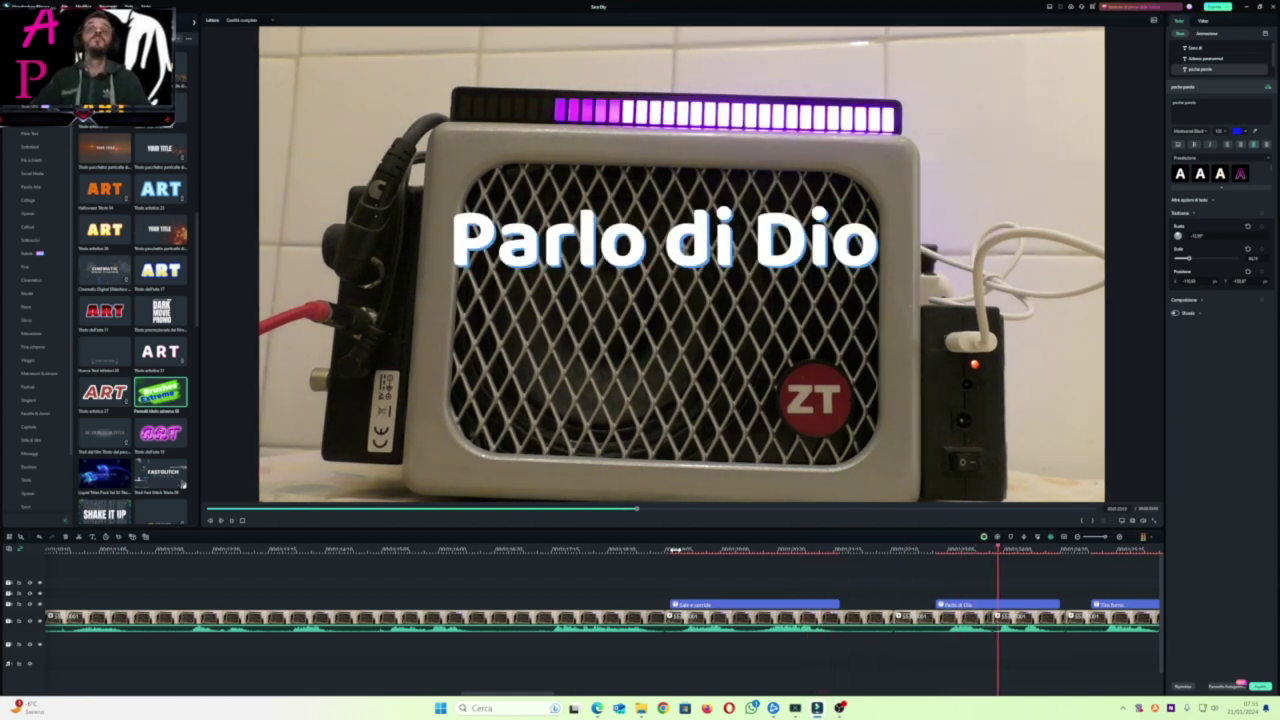
Replay the audio from the start of the "Parlo di Dio" caption.
{"action": "key", "text": "space"}
{"action": "left_click", "coordinate": [935, 548]}
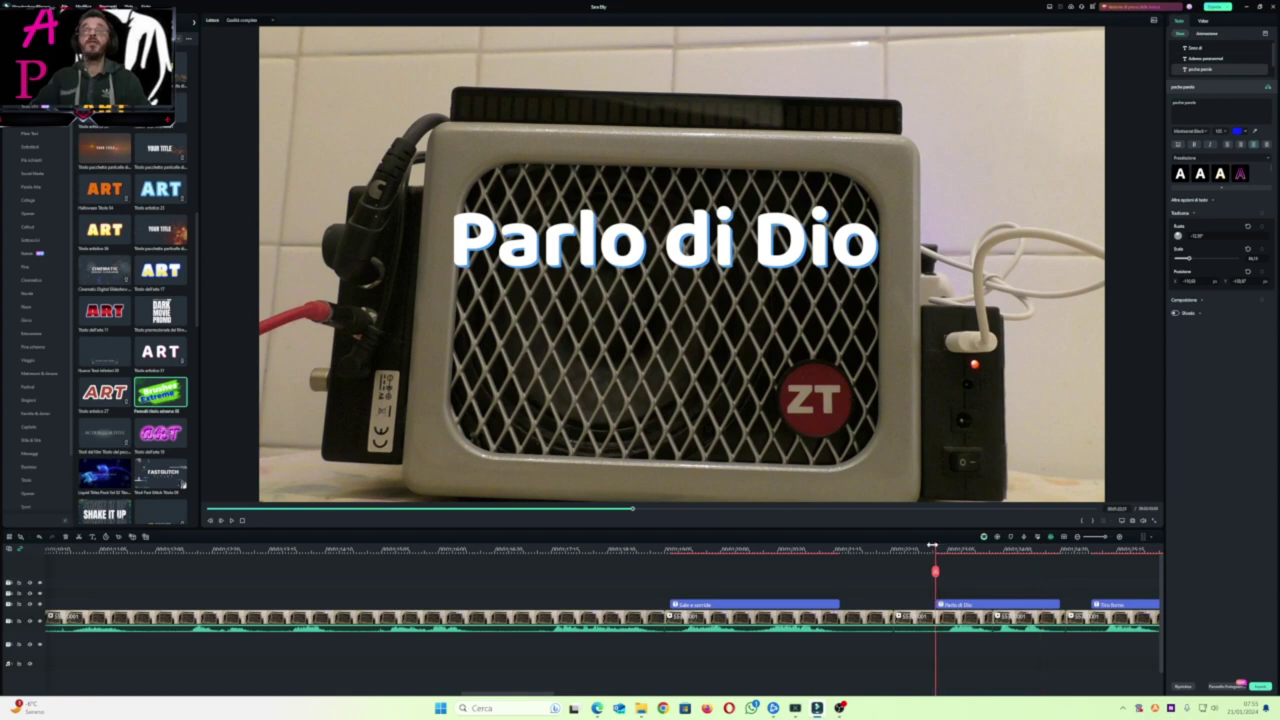
{"action": "key", "text": "space"}
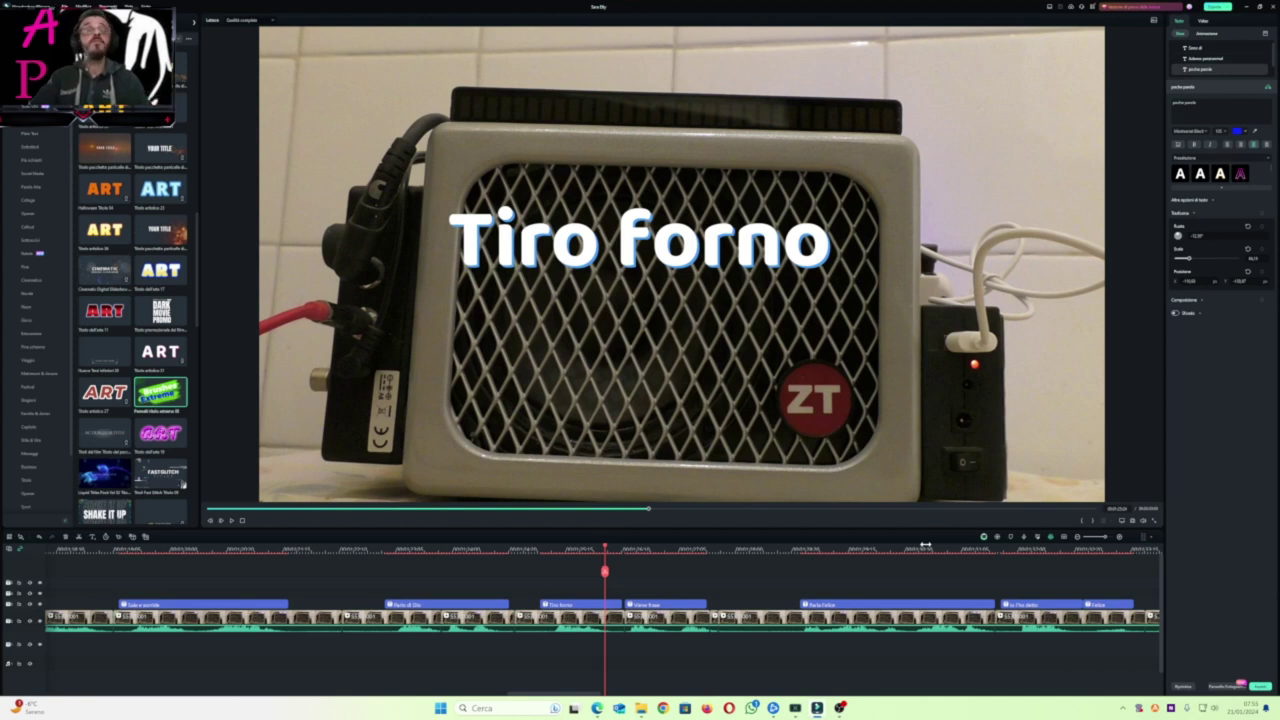
Replay the audio from the "Tiro forno" caption and again from the start of the "Buongiono a te" caption.
{"action": "left_click", "coordinate": [546, 549]}
{"action": "key", "text": "space"}
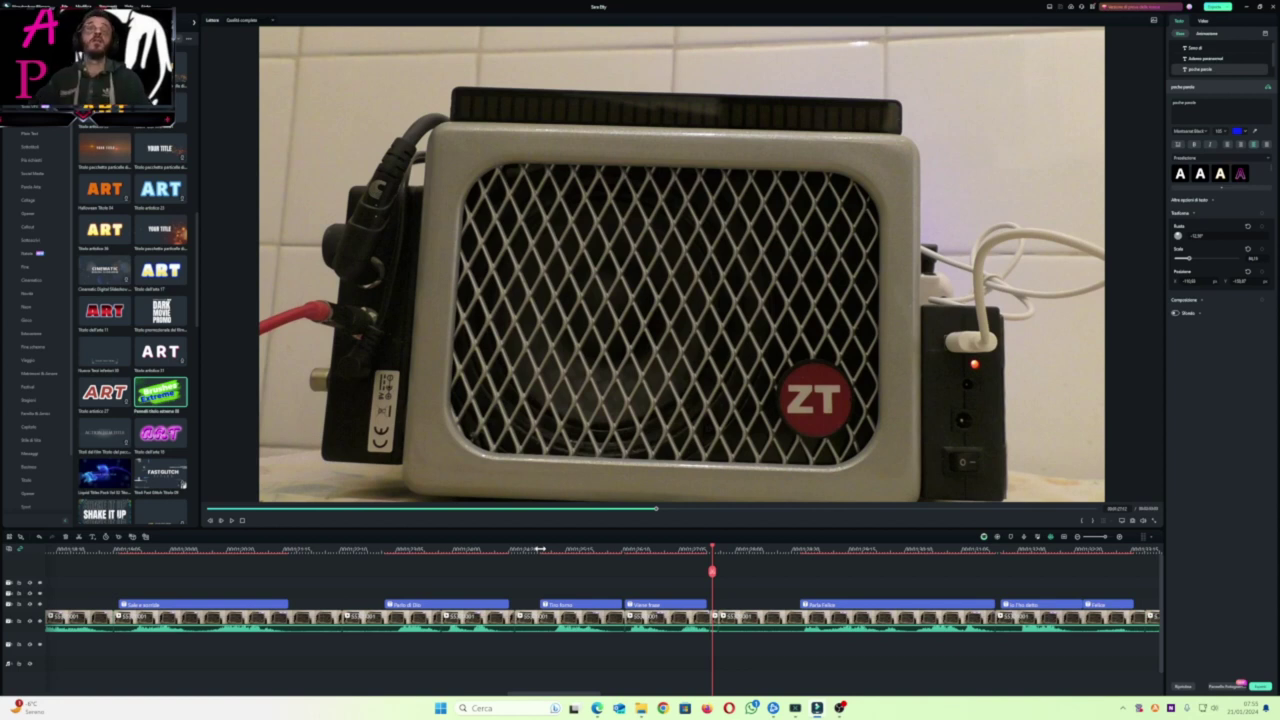
{"action": "key", "text": "space"}
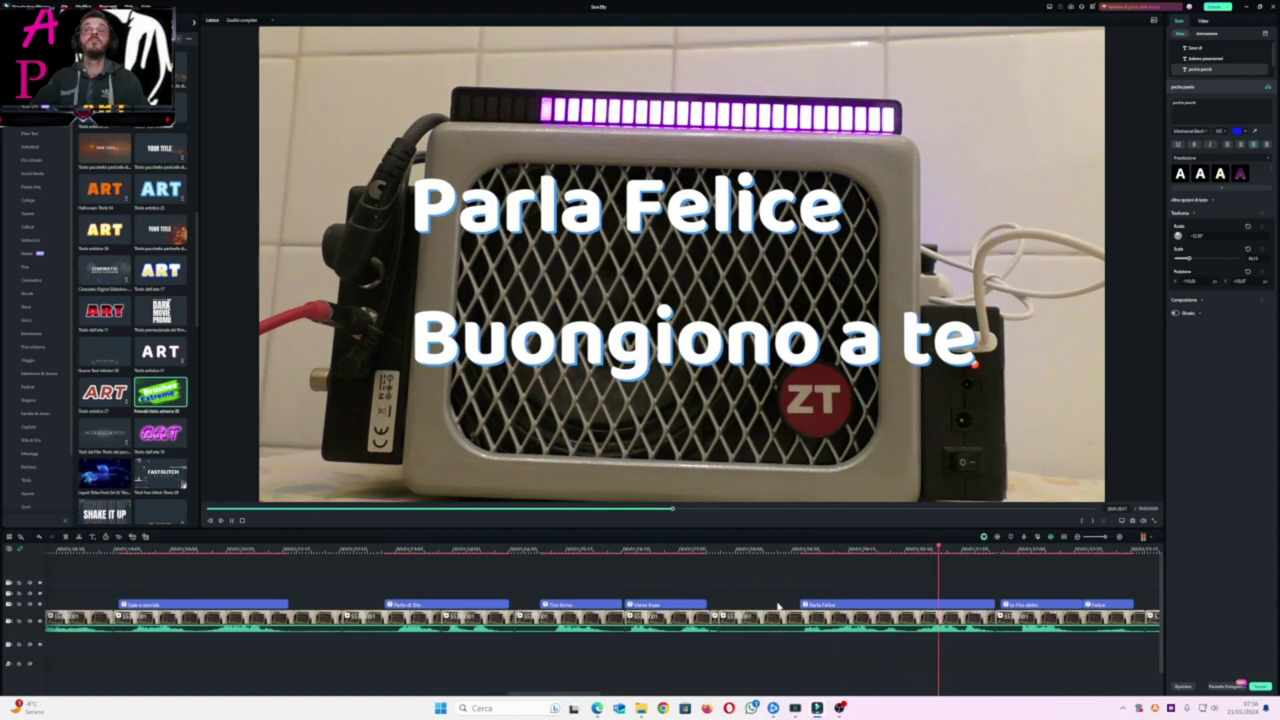
{"action": "key", "text": "space"}
{"action": "left_click", "coordinate": [803, 550]}
{"action": "key", "text": "space"}
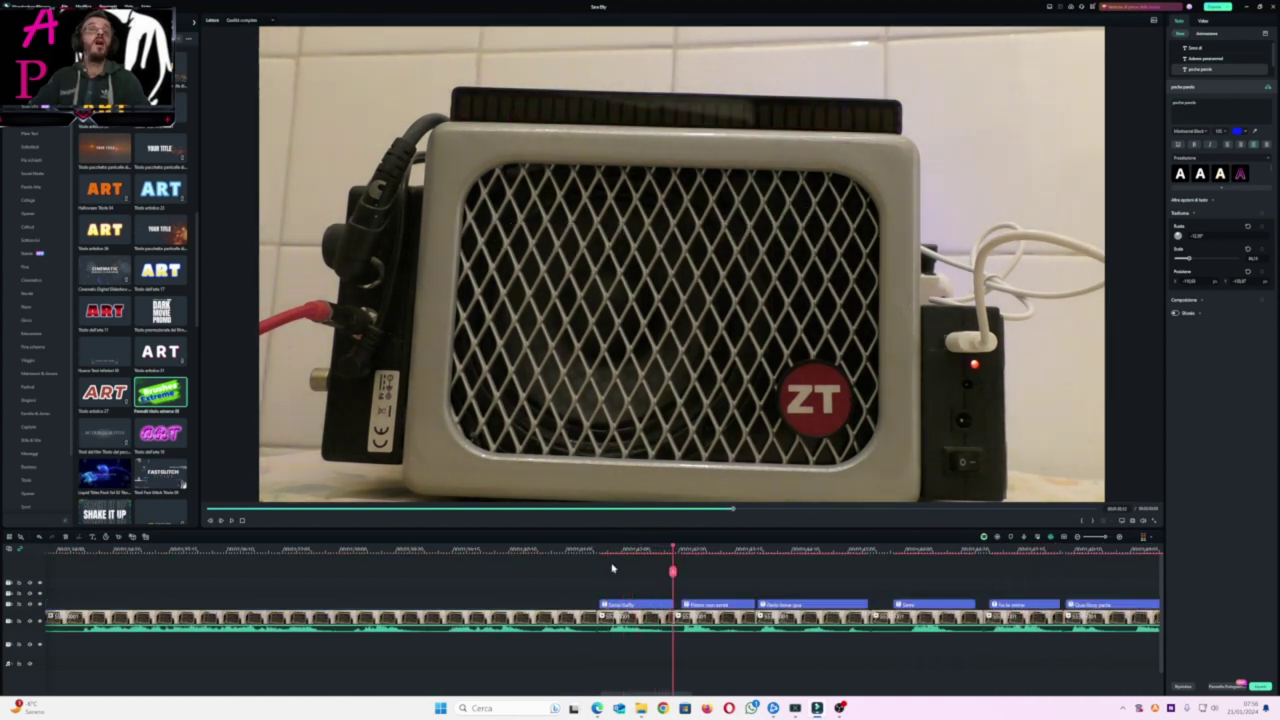
Play the audio from the first caption of the group preceding "Parlo bene qua".
{"action": "left_click", "coordinate": [605, 551]}
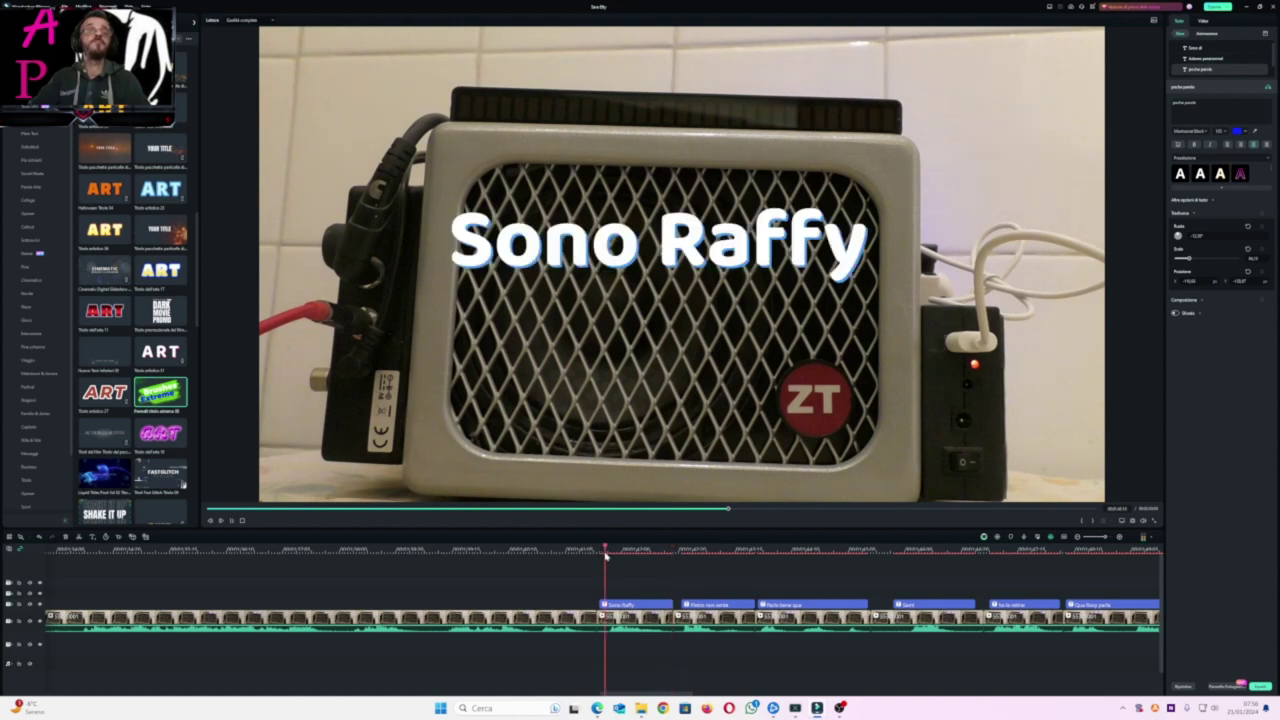
{"action": "key", "text": "space"}
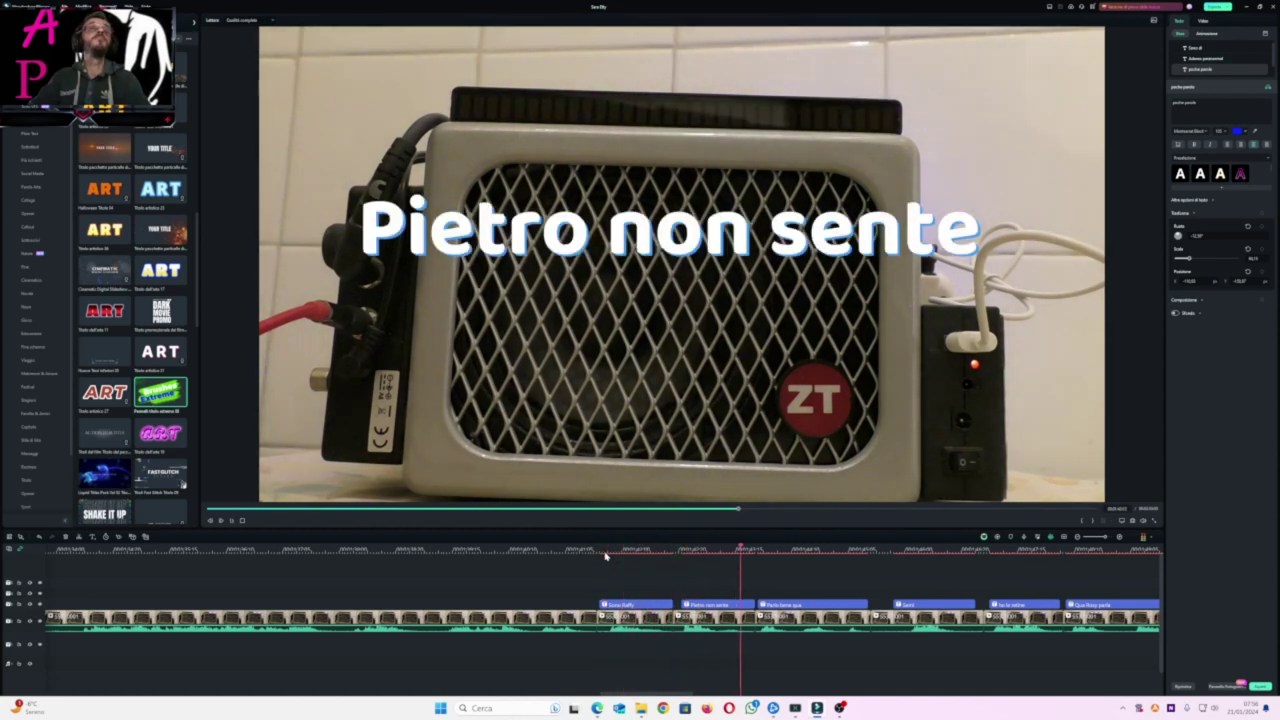
{"action": "key", "text": "space"}
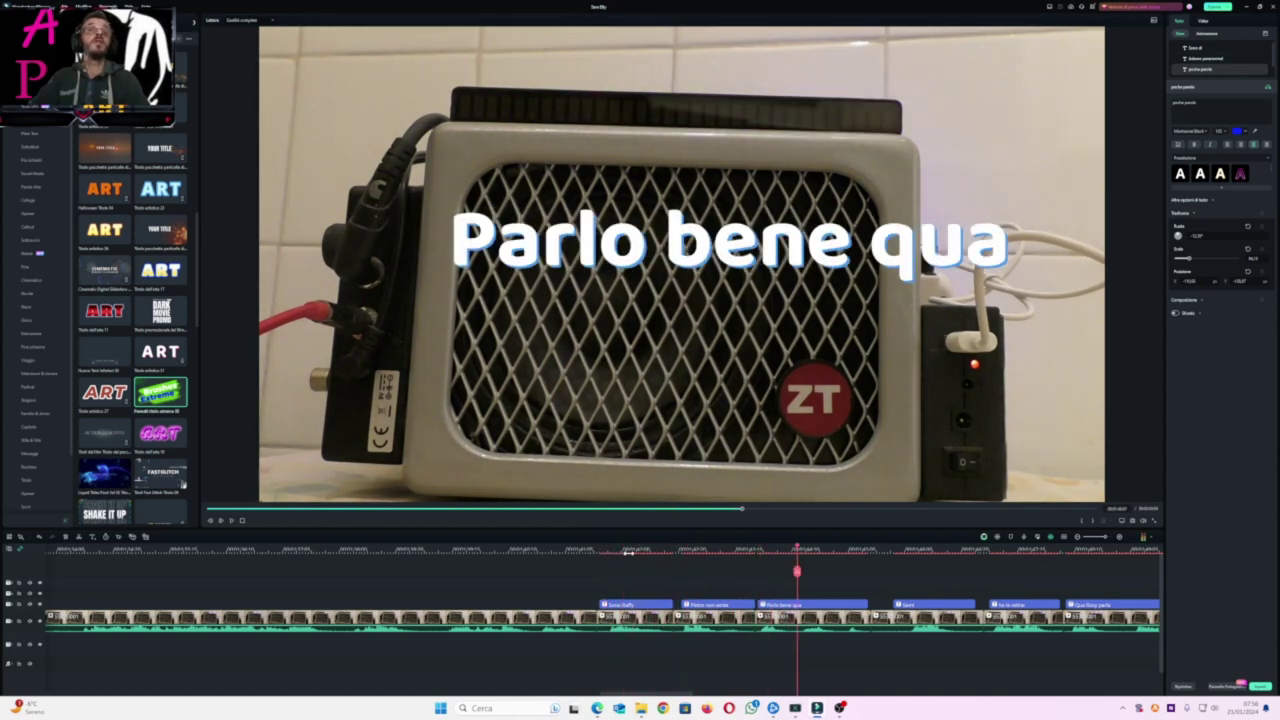
Replay the "non sente" caption section twice to check its wording against the audio.
{"action": "left_click", "coordinate": [679, 552]}
{"action": "key", "text": "space"}
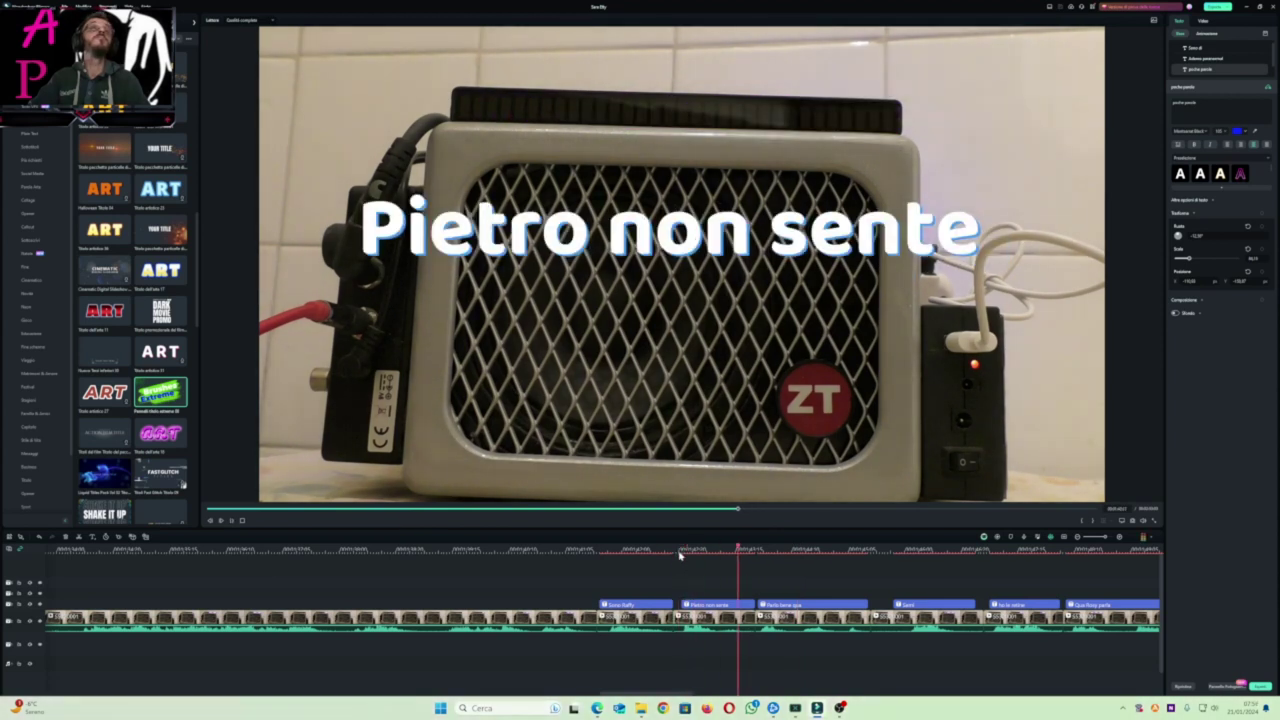
{"action": "left_click", "coordinate": [679, 552]}
{"action": "key", "text": "space"}
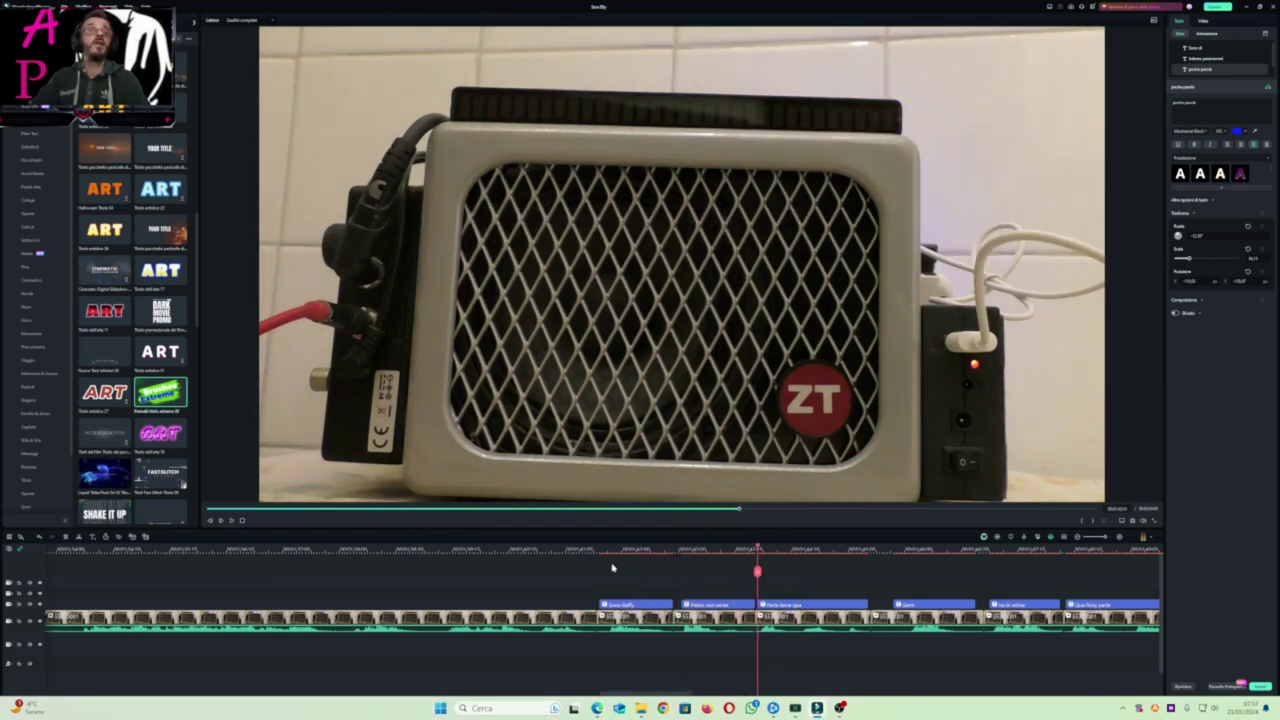
Replay the group from its first caption, pausing at the "non sente" caption before continuing playback through "ho le retine".
{"action": "left_click", "coordinate": [610, 552]}
{"action": "key", "text": "space"}
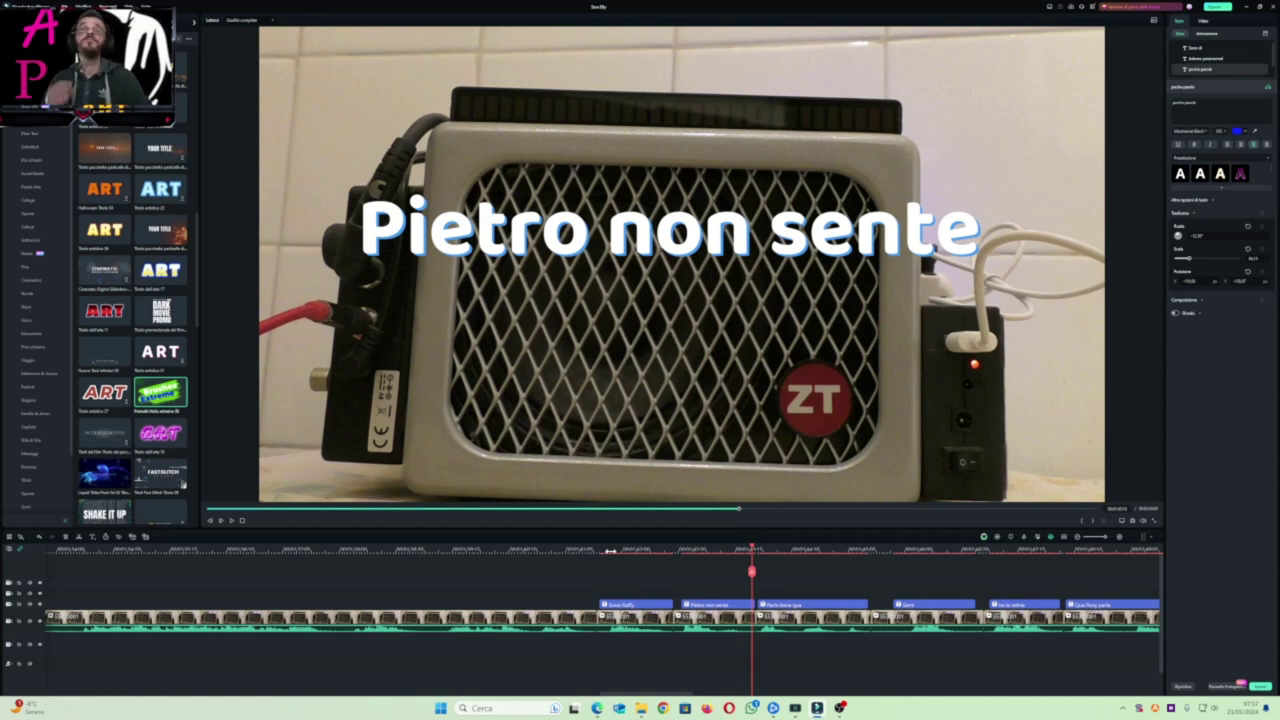
{"action": "key", "text": "space"}
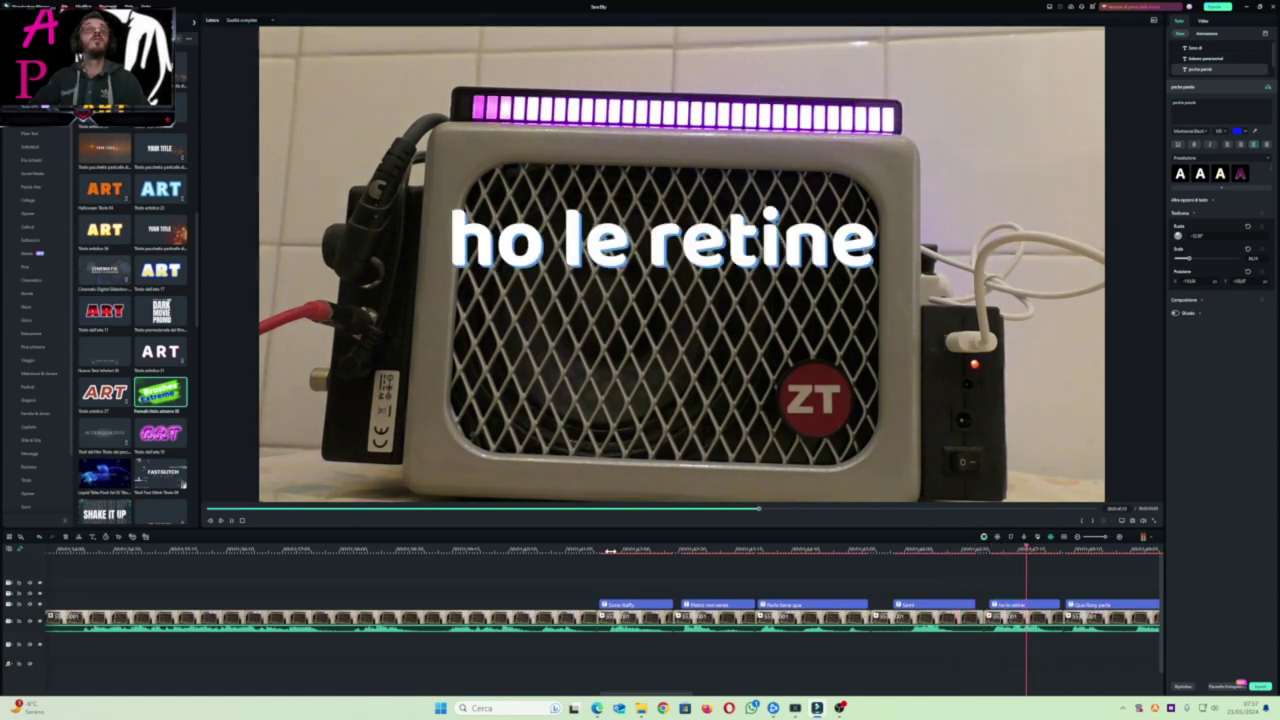
Replay the section leading into "ho le retine" and the two captions following it, pausing to compare them with the audio.
{"action": "left_click", "coordinate": [904, 549]}
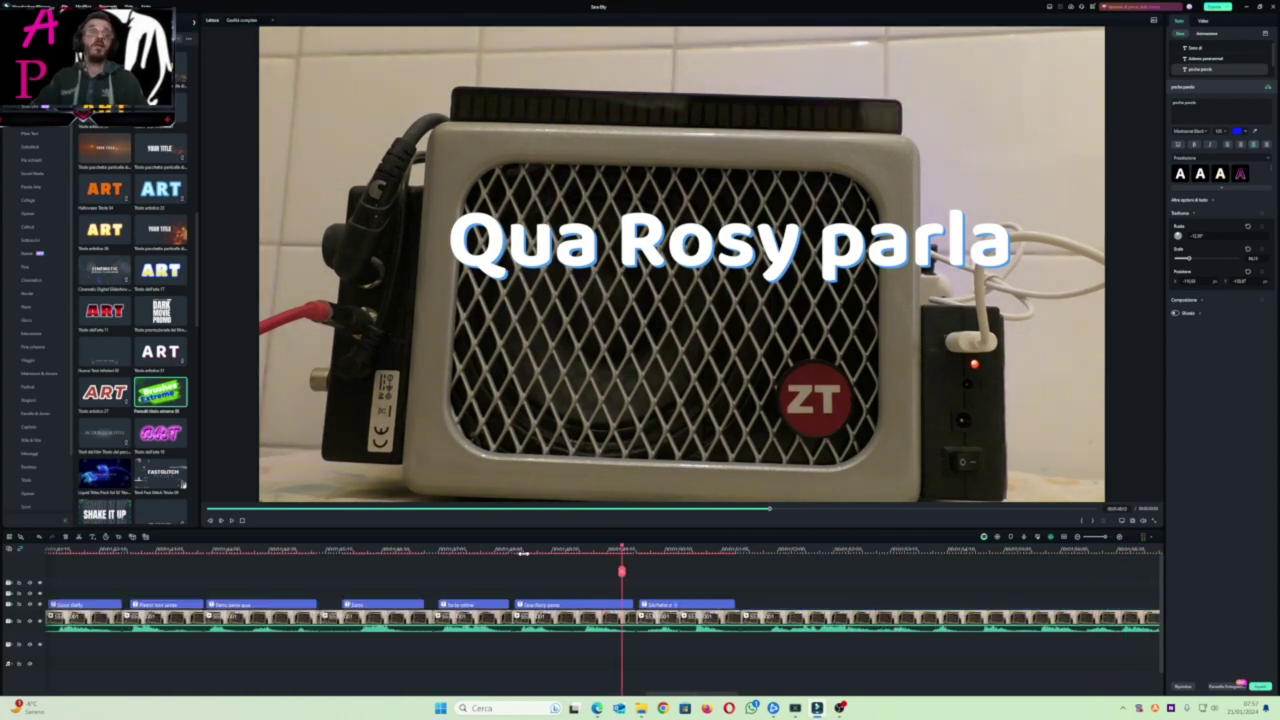
{"action": "left_click", "coordinate": [519, 550]}
{"action": "key", "text": "space"}
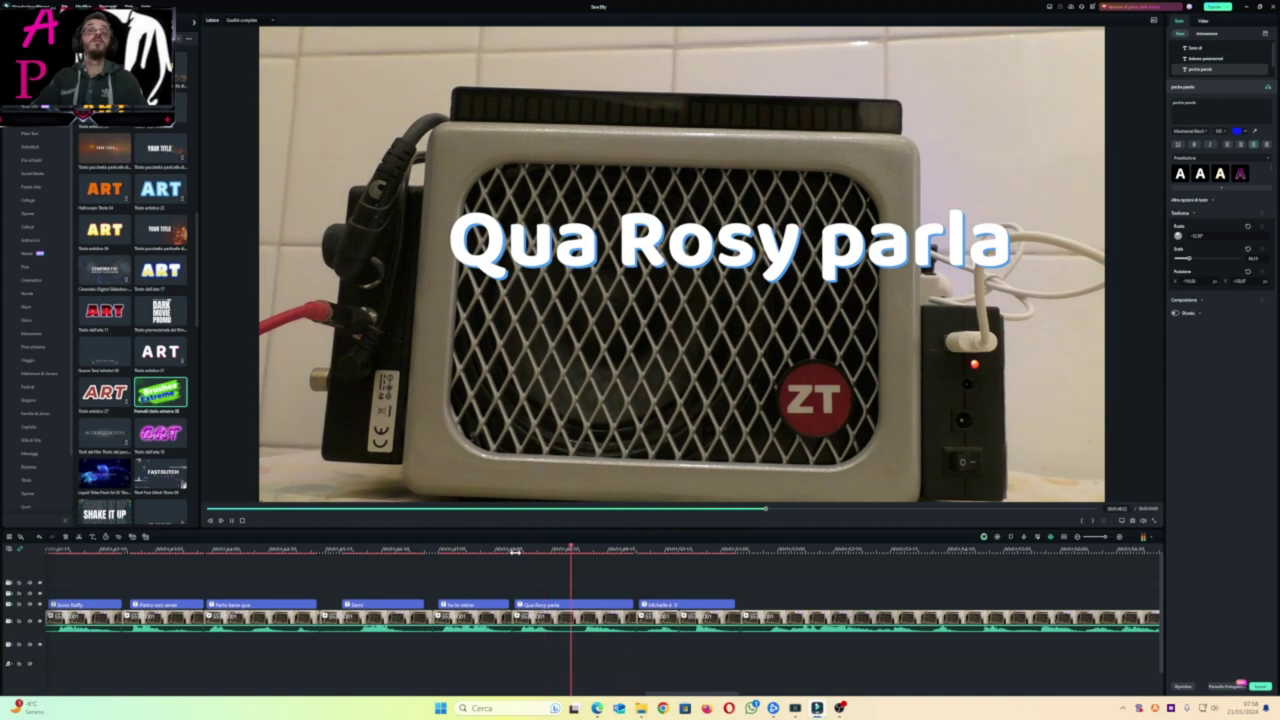
{"action": "key", "text": "space"}
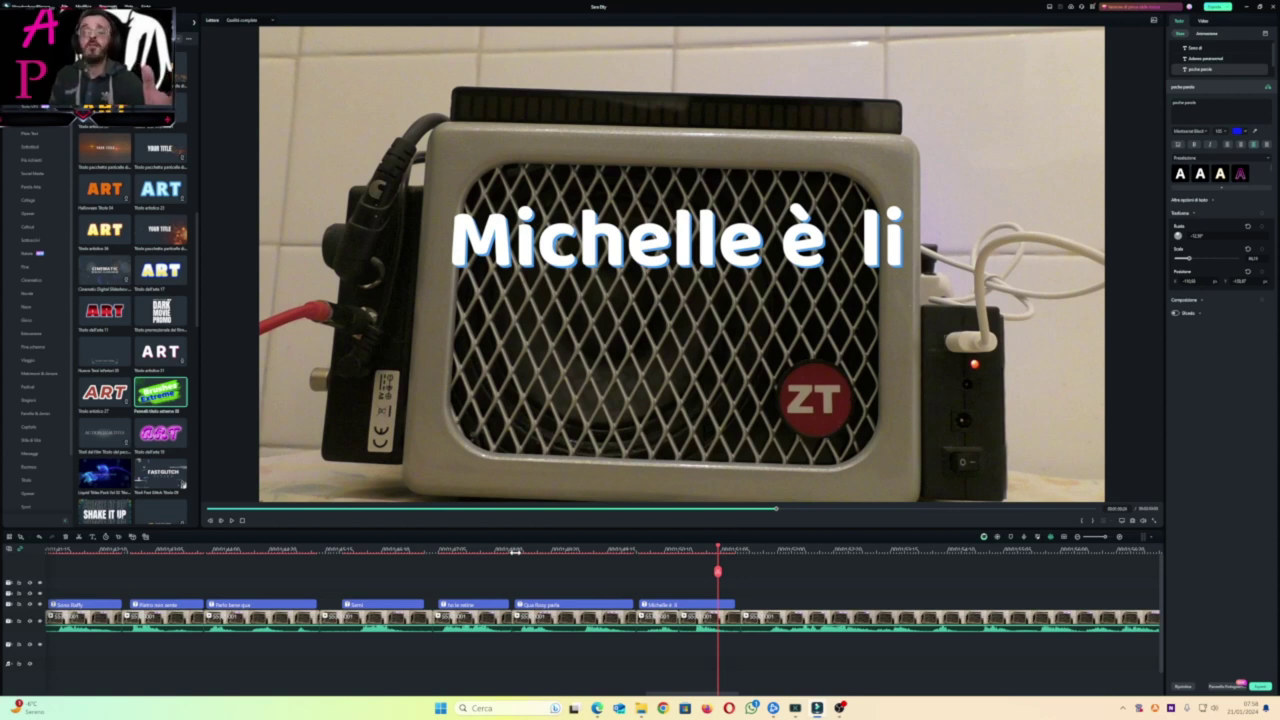
{"action": "key", "text": "space"}
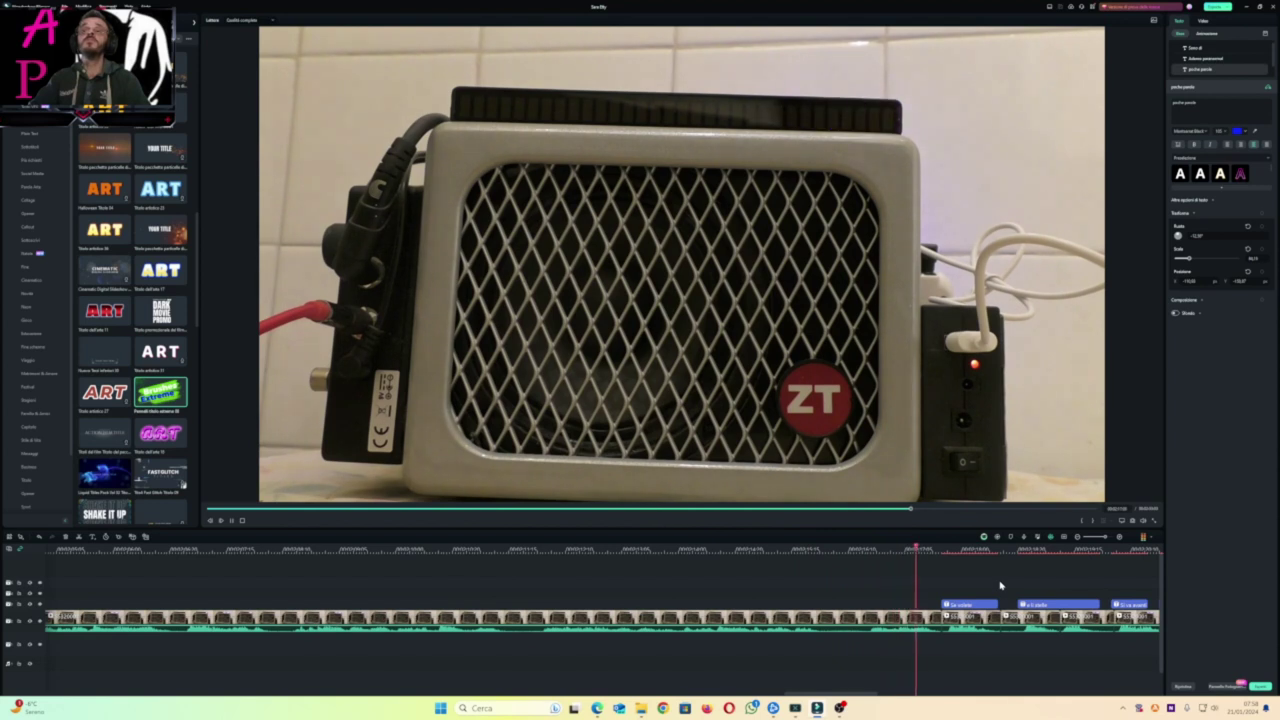
Pause at the "Se volete" caption and replay the audio from its start.
{"action": "key", "text": "space"}
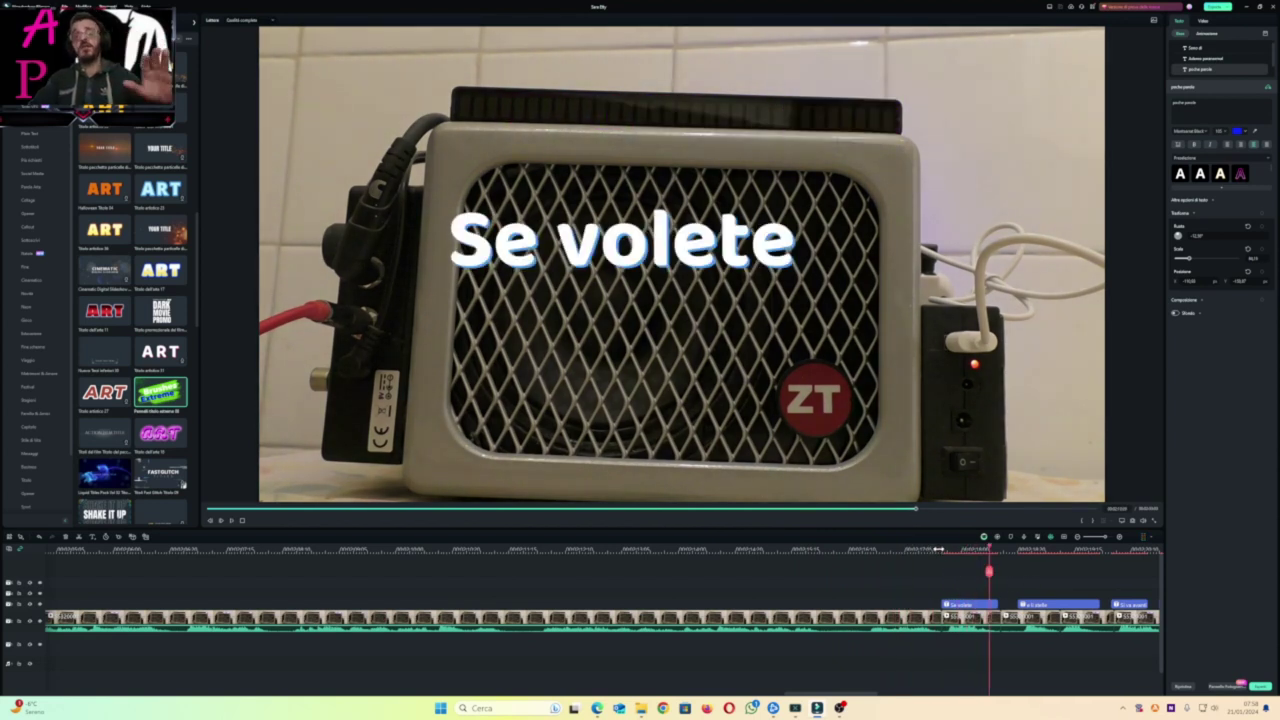
{"action": "left_click", "coordinate": [938, 549]}
{"action": "key", "text": "space"}
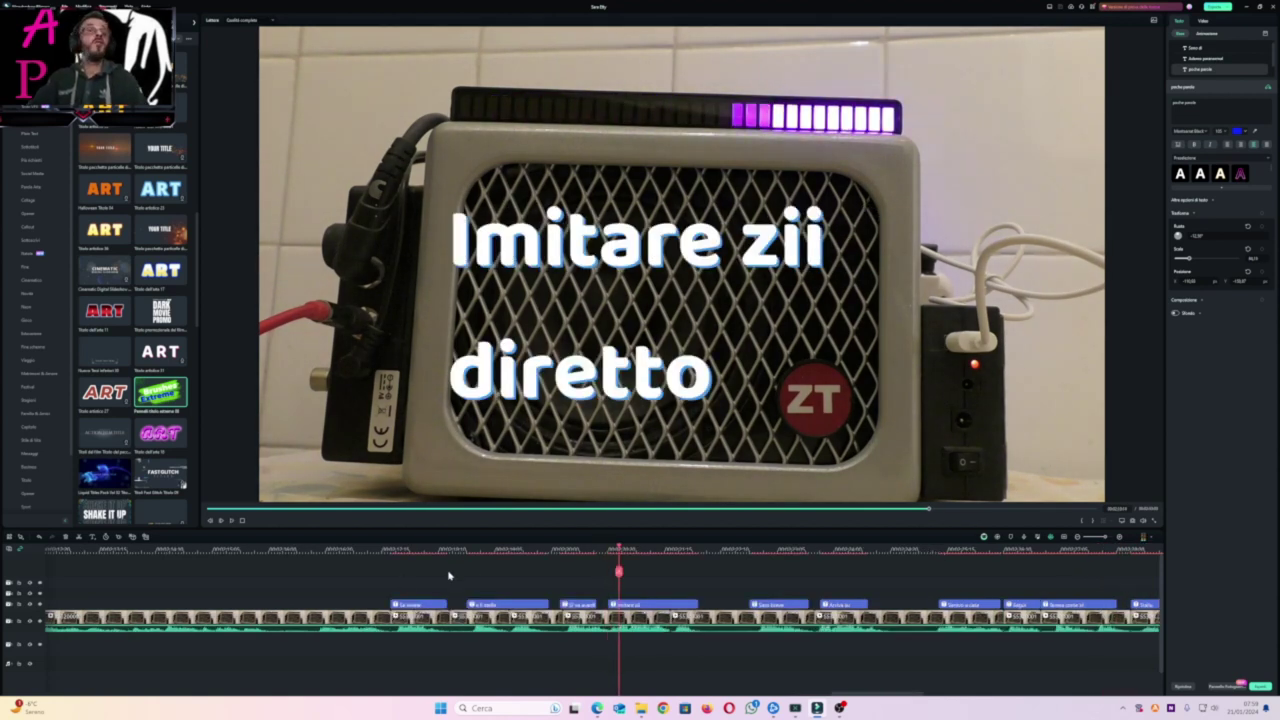
Replay the audio just before and at the "Imitare zii diretto" caption, and continue playback.
{"action": "left_click", "coordinate": [565, 551]}
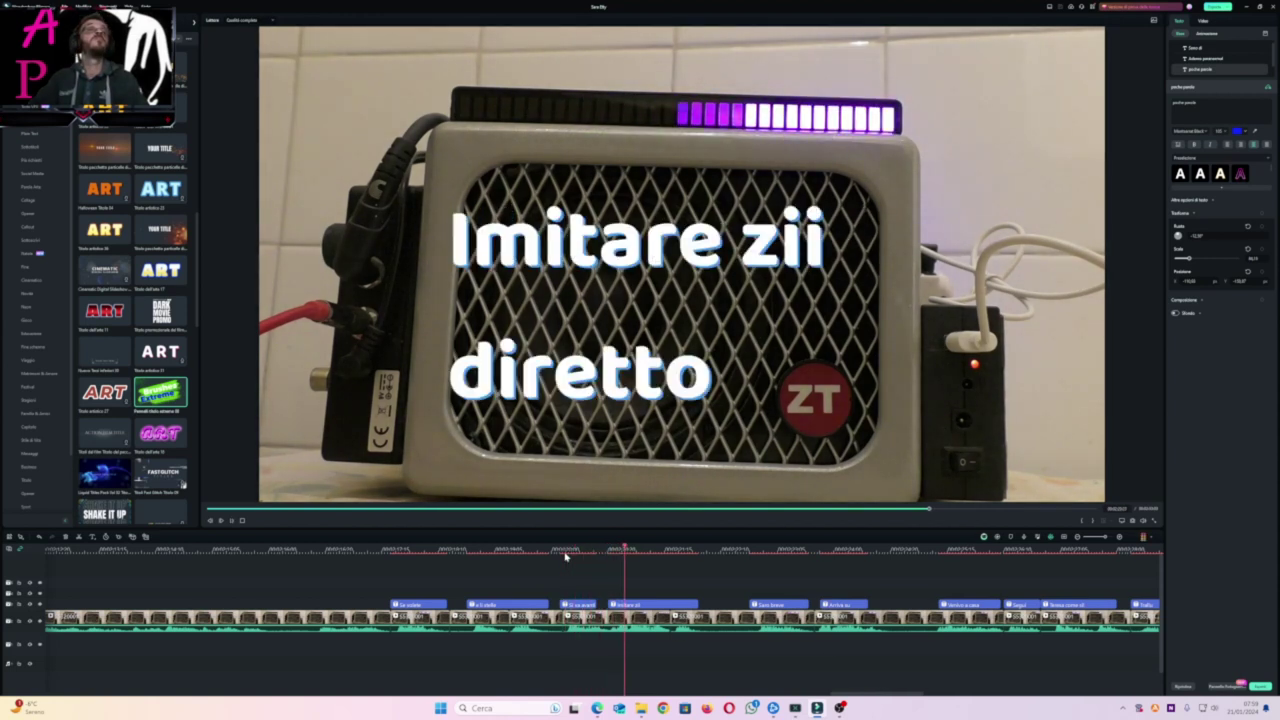
{"action": "left_click", "coordinate": [607, 551]}
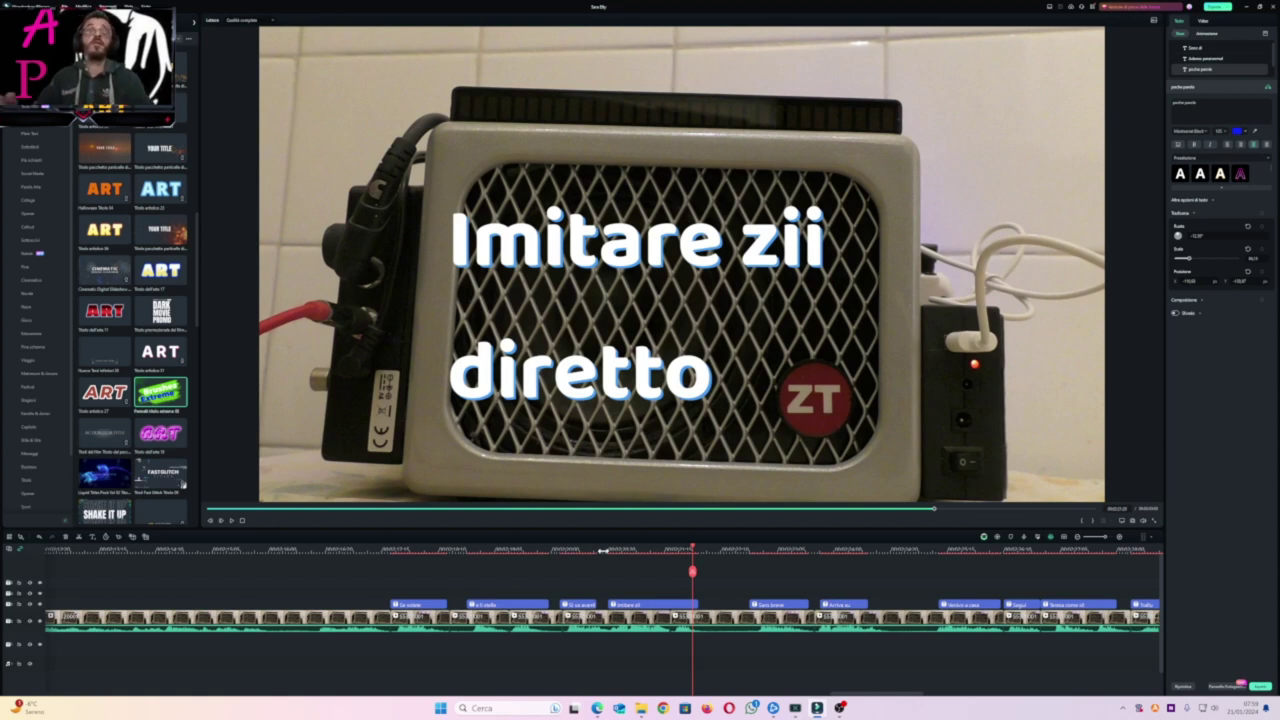
{"action": "key", "text": "space"}
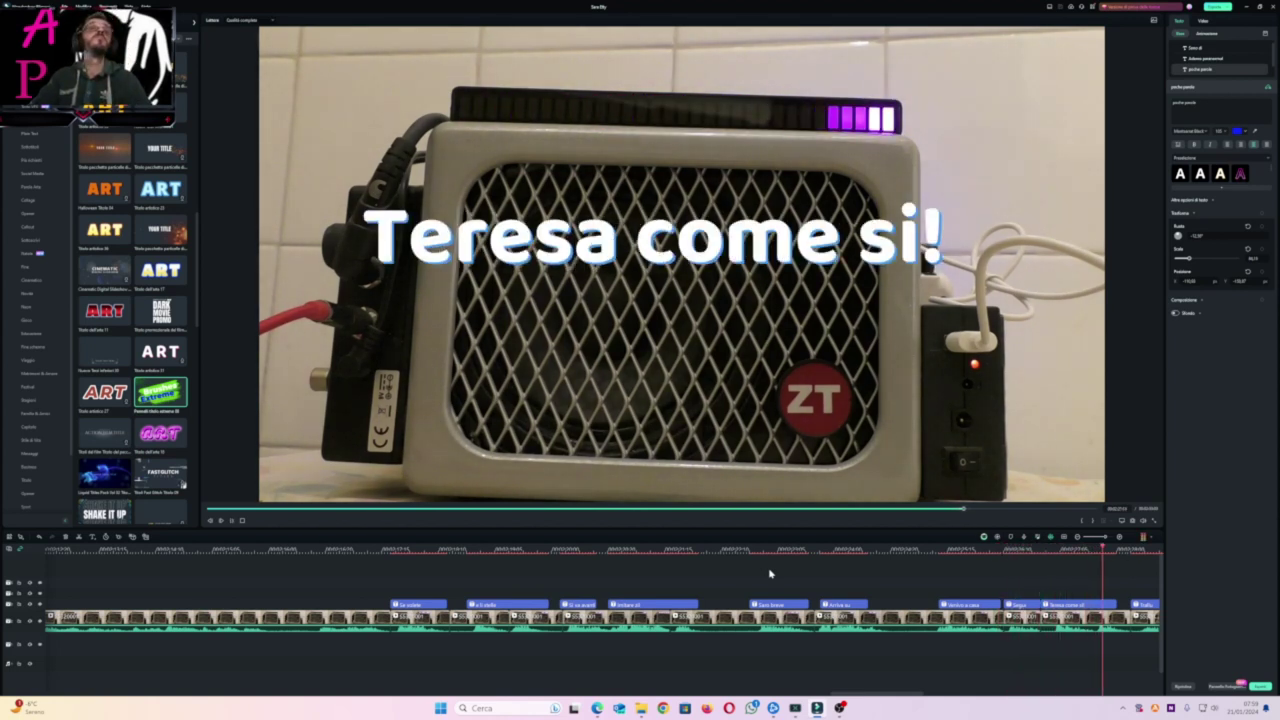
Replay the run of captions ending with the "come si!" title, pausing there before continuing playback.
{"action": "left_click", "coordinate": [947, 550]}
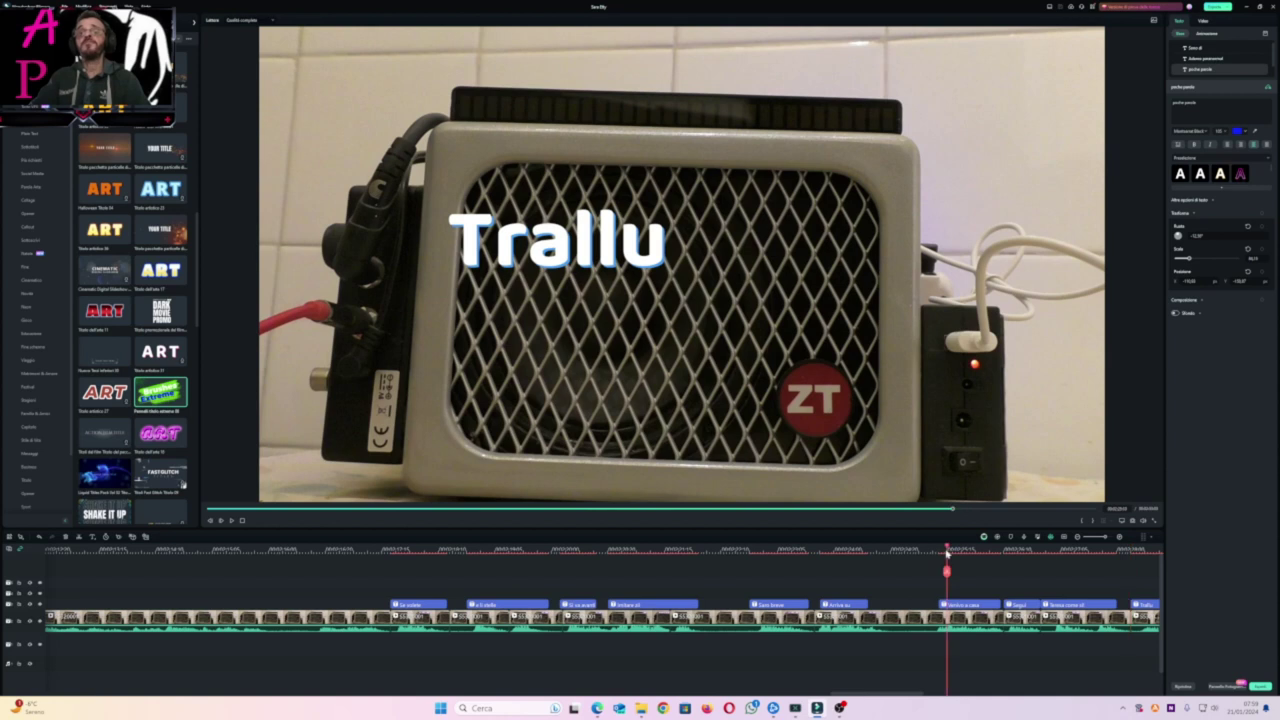
{"action": "key", "text": "space"}
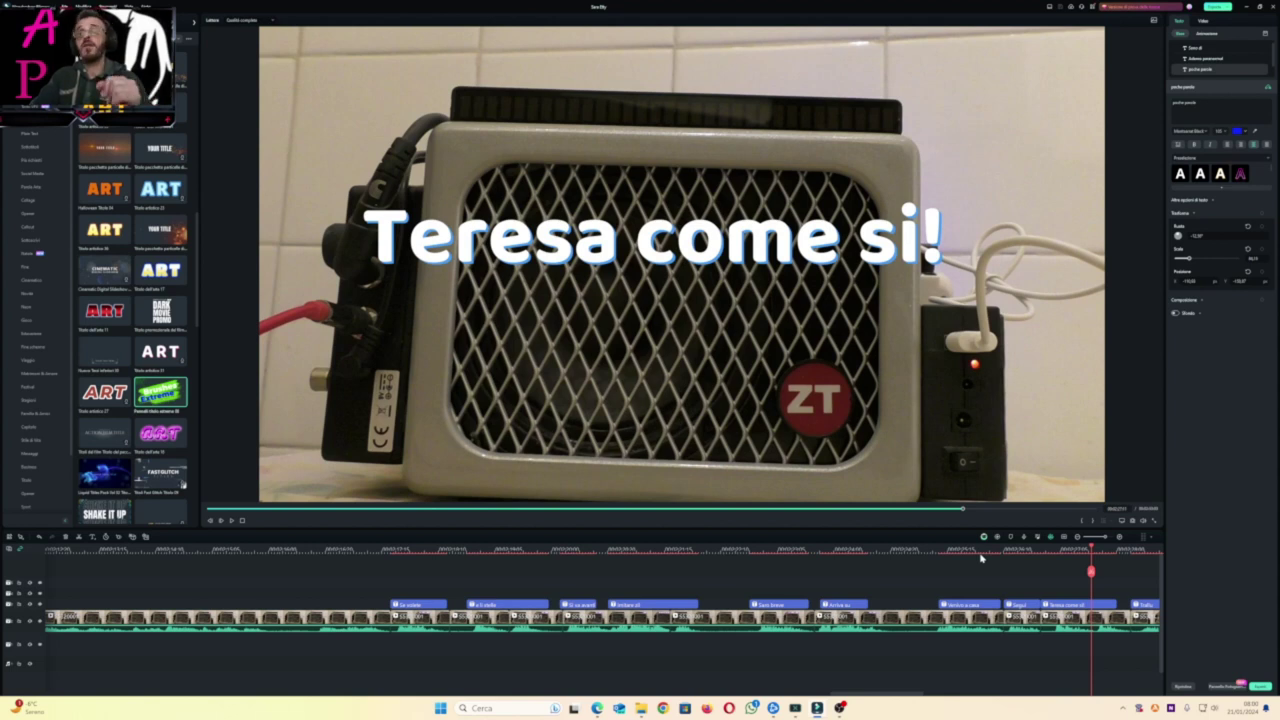
{"action": "key", "text": "space"}
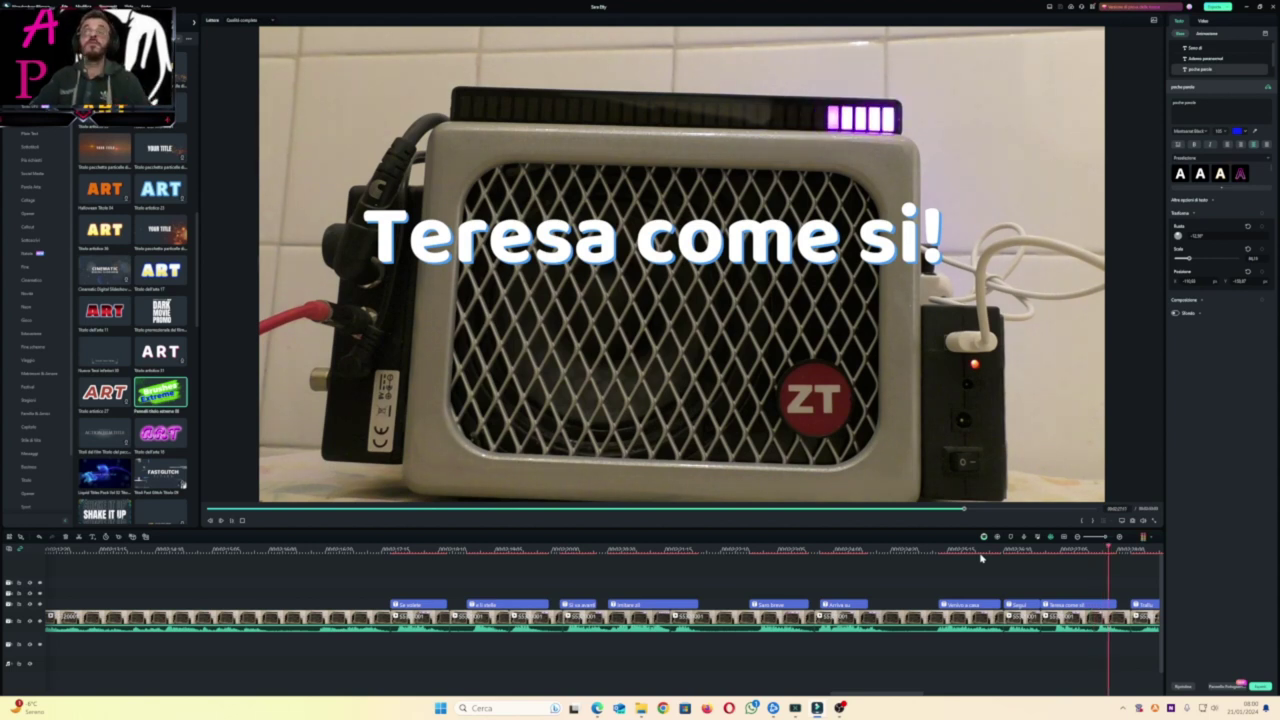
{"action": "key", "text": "space"}
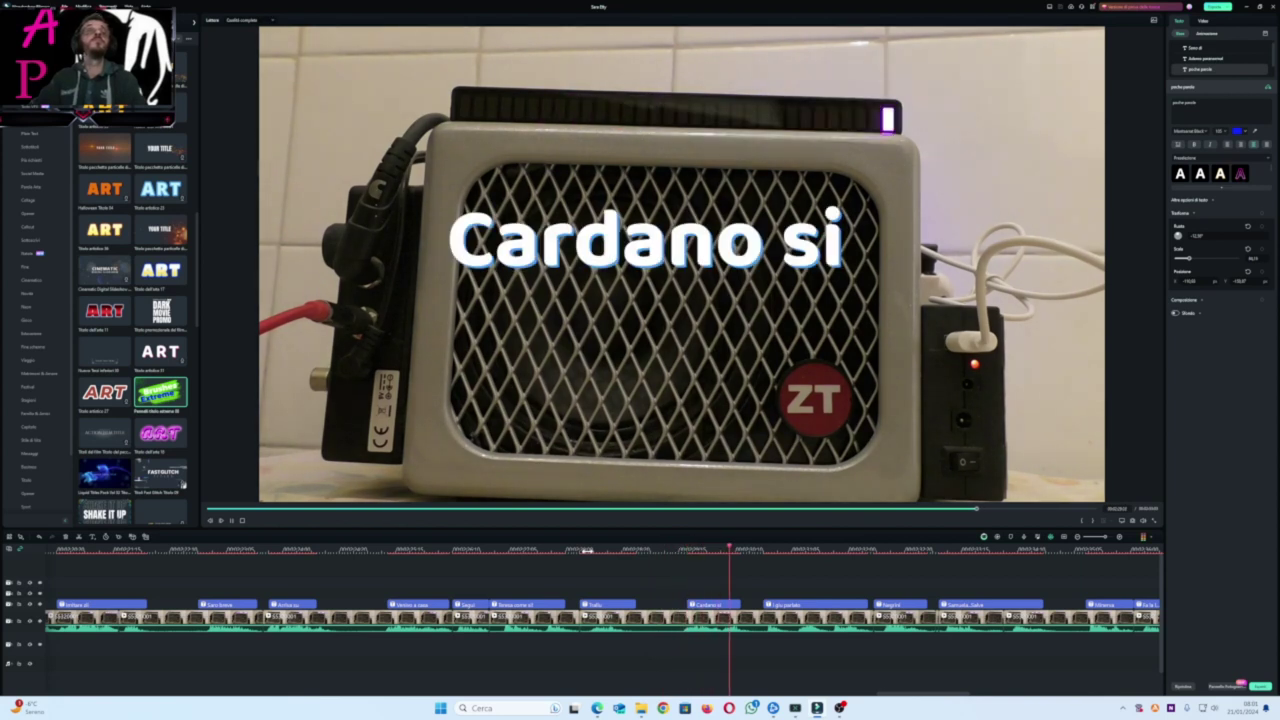
Replay the audio from the caption just before "i giu parlato" and check the captions following it, pausing between them.
{"action": "left_click", "coordinate": [686, 556]}
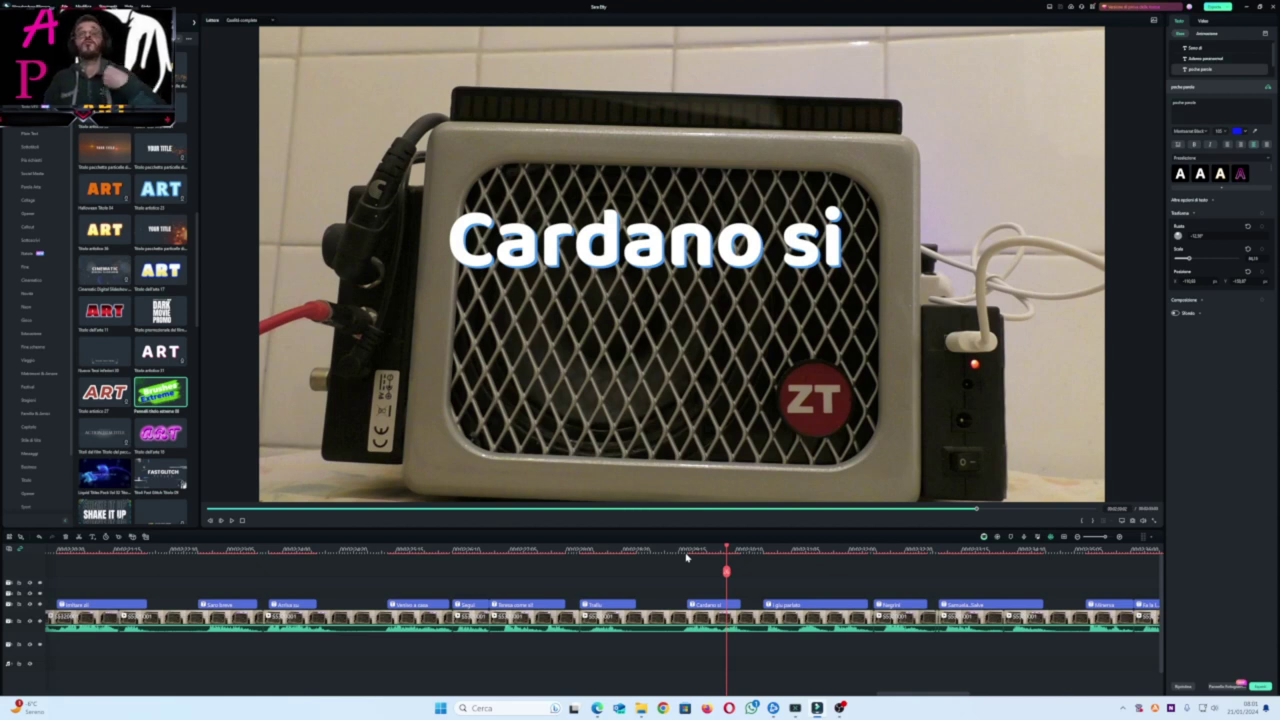
{"action": "key", "text": "space"}
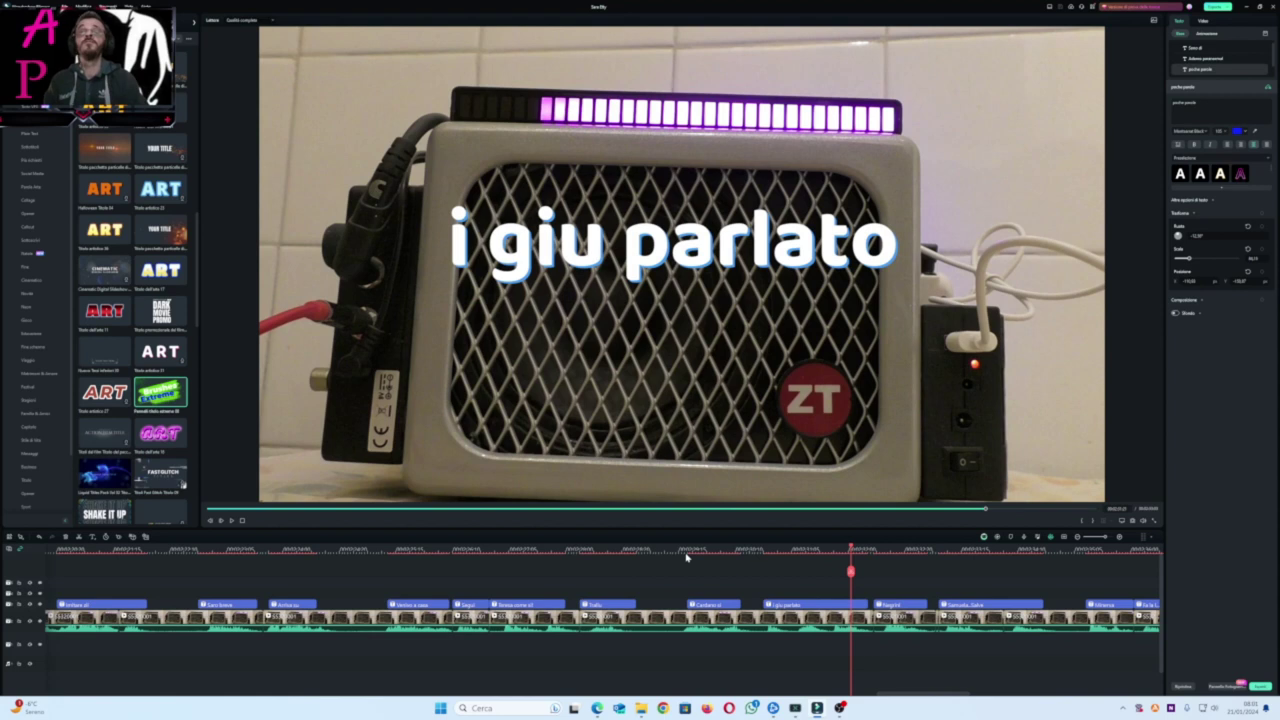
{"action": "key", "text": "space"}
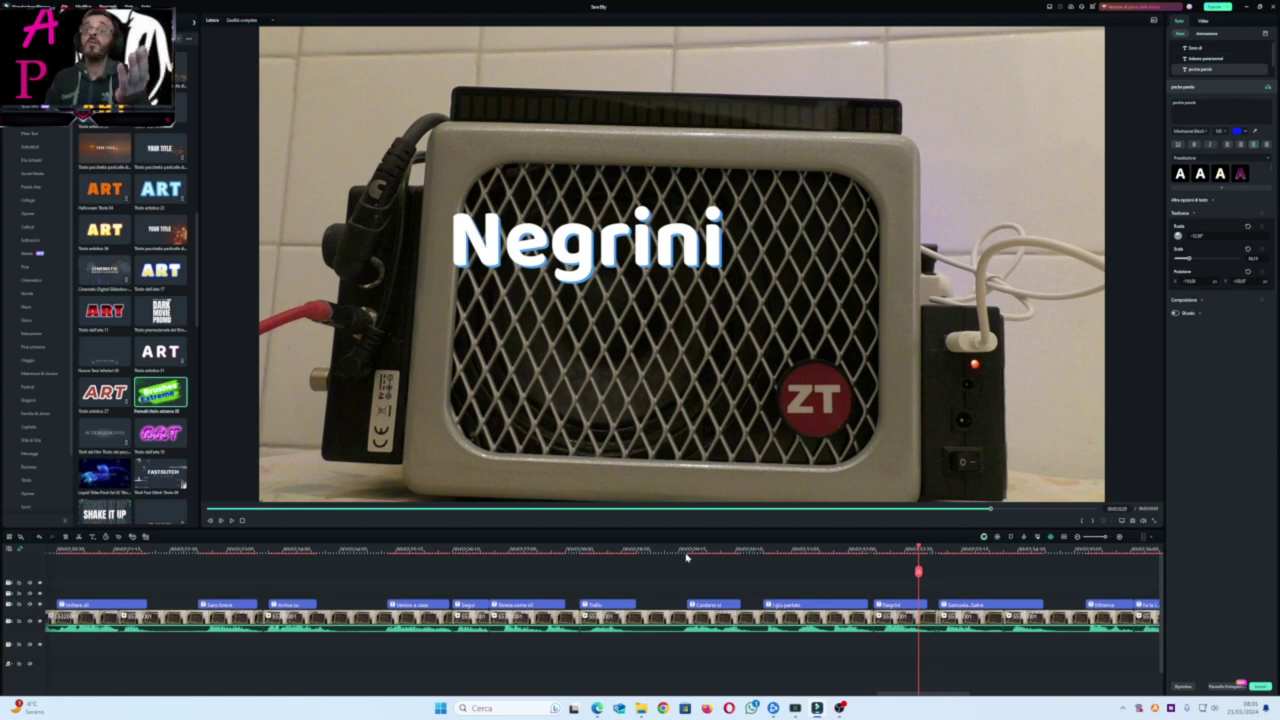
{"action": "key", "text": "space"}
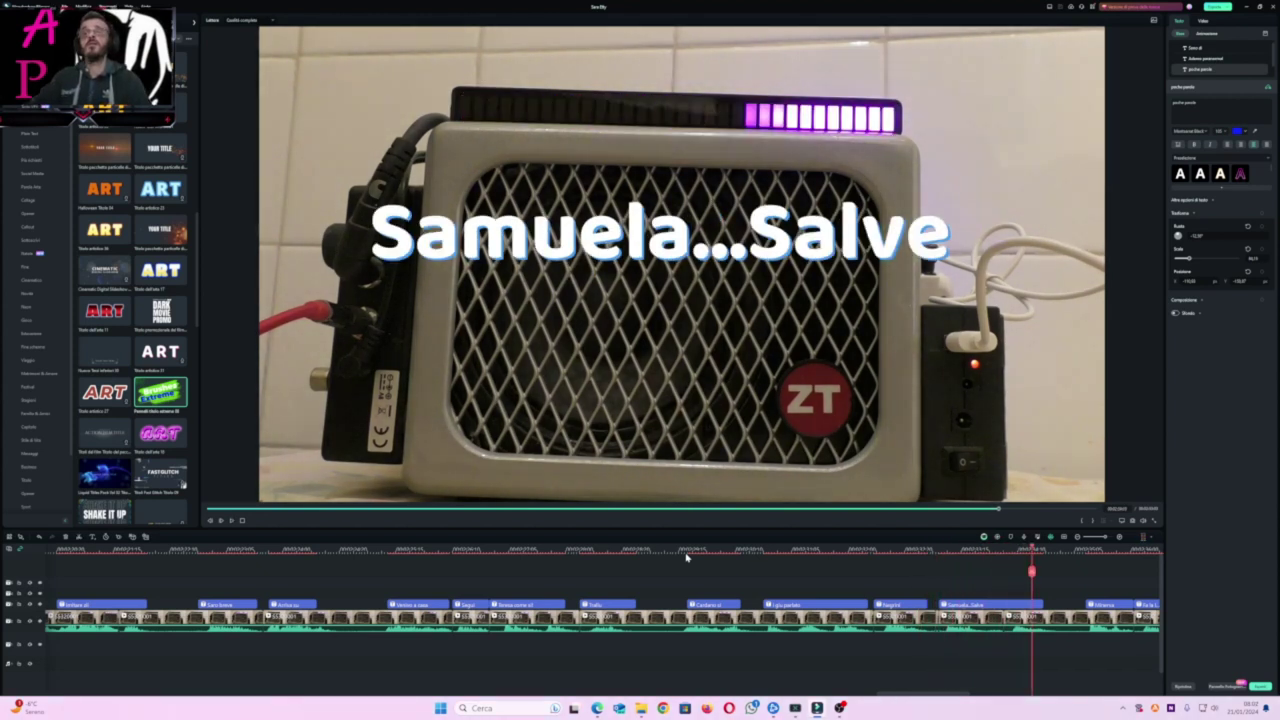
Replay the audio at the caption ending in "Salve" and from the caption just before "Fa la luce".
{"action": "left_click", "coordinate": [933, 549]}
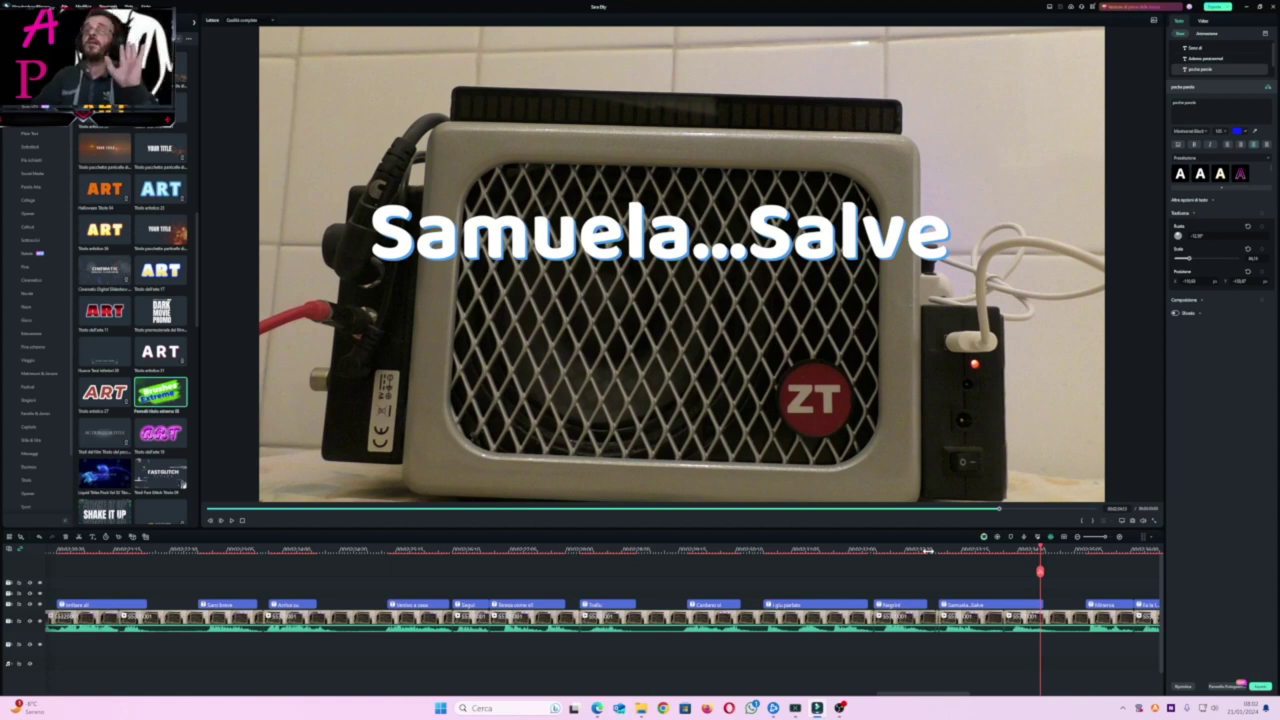
{"action": "key", "text": "space"}
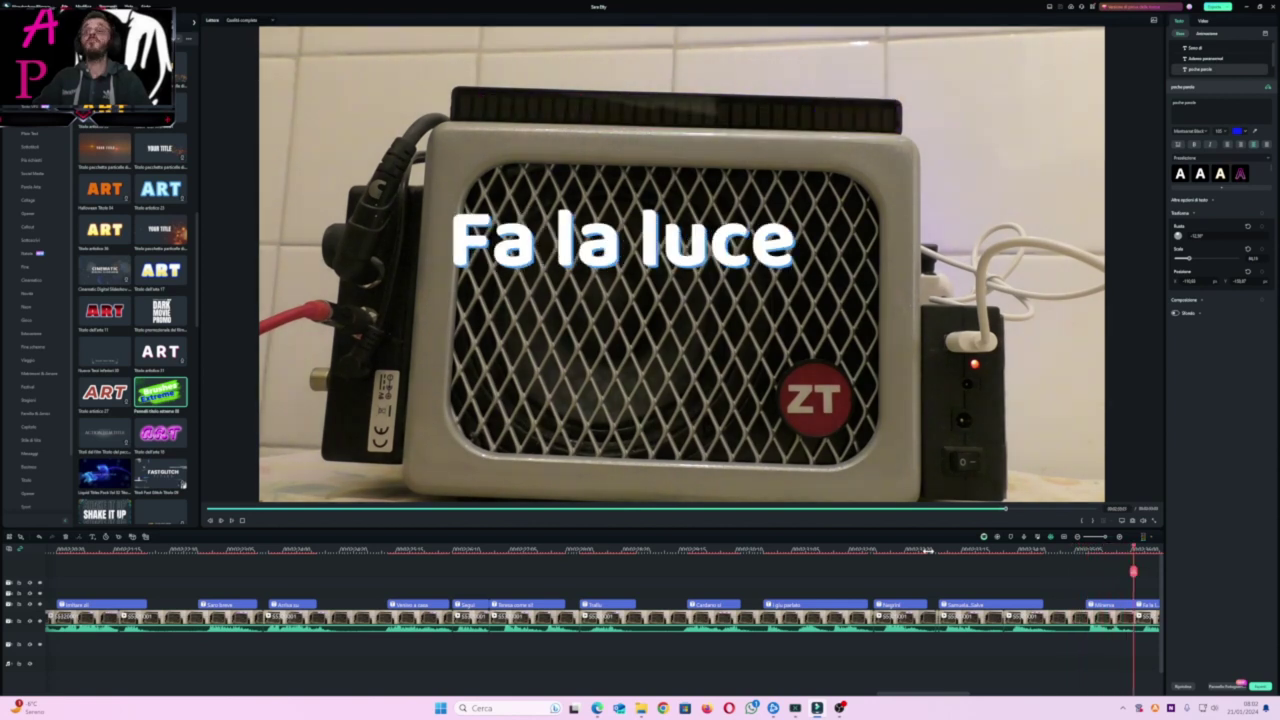
{"action": "left_click", "coordinate": [1088, 548]}
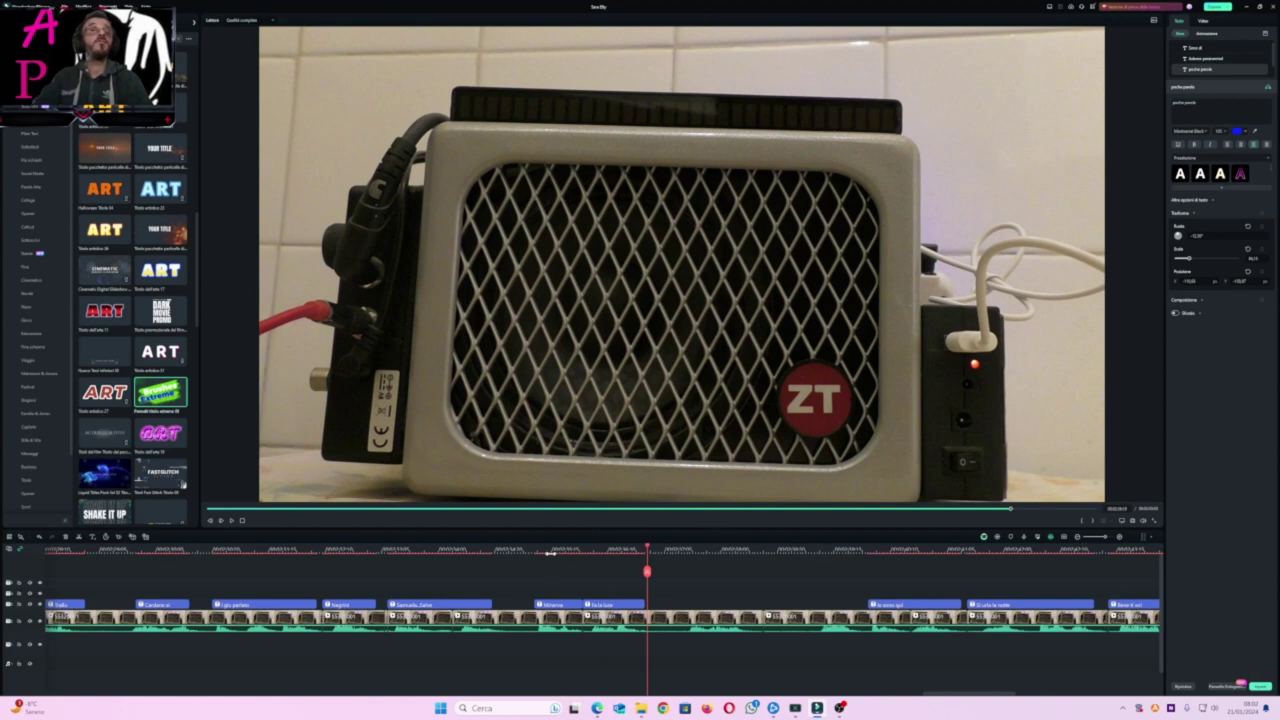
{"action": "left_click", "coordinate": [545, 549]}
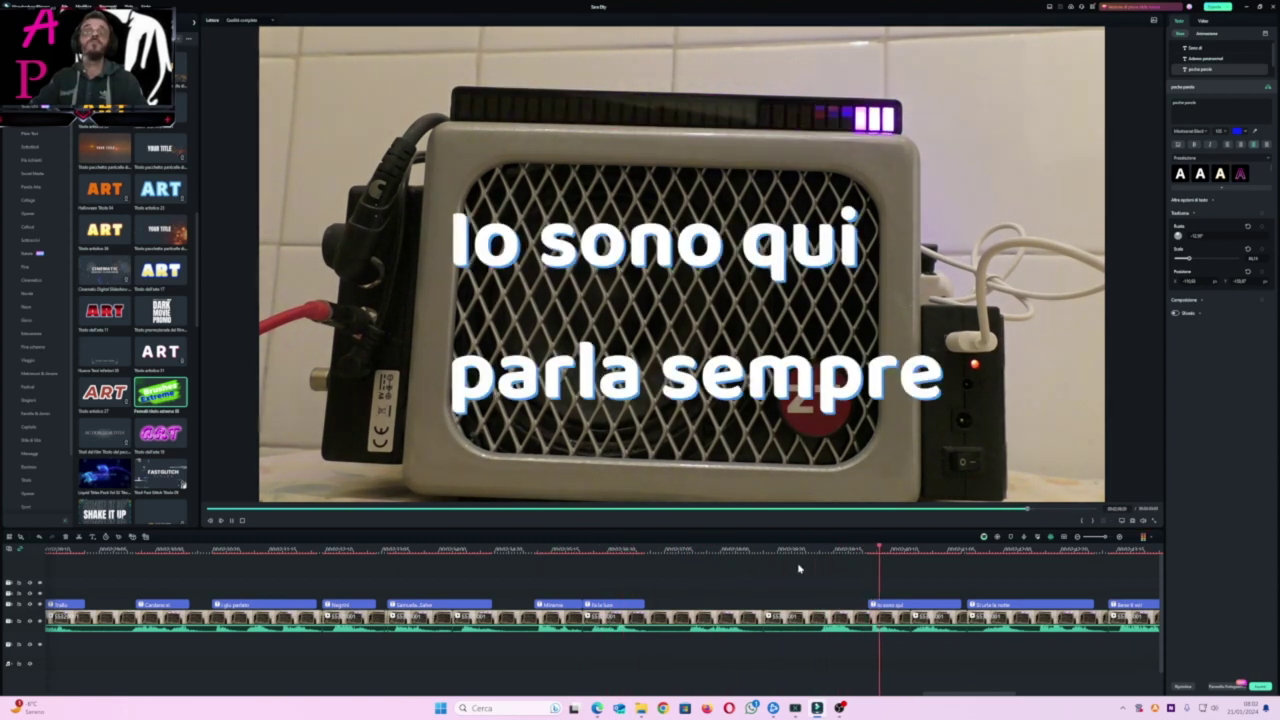
Replay the closing captions from "Io sono qui parla sempre" through "Si urla la notte" and the two after it, pausing between them.
{"action": "left_click", "coordinate": [868, 549]}
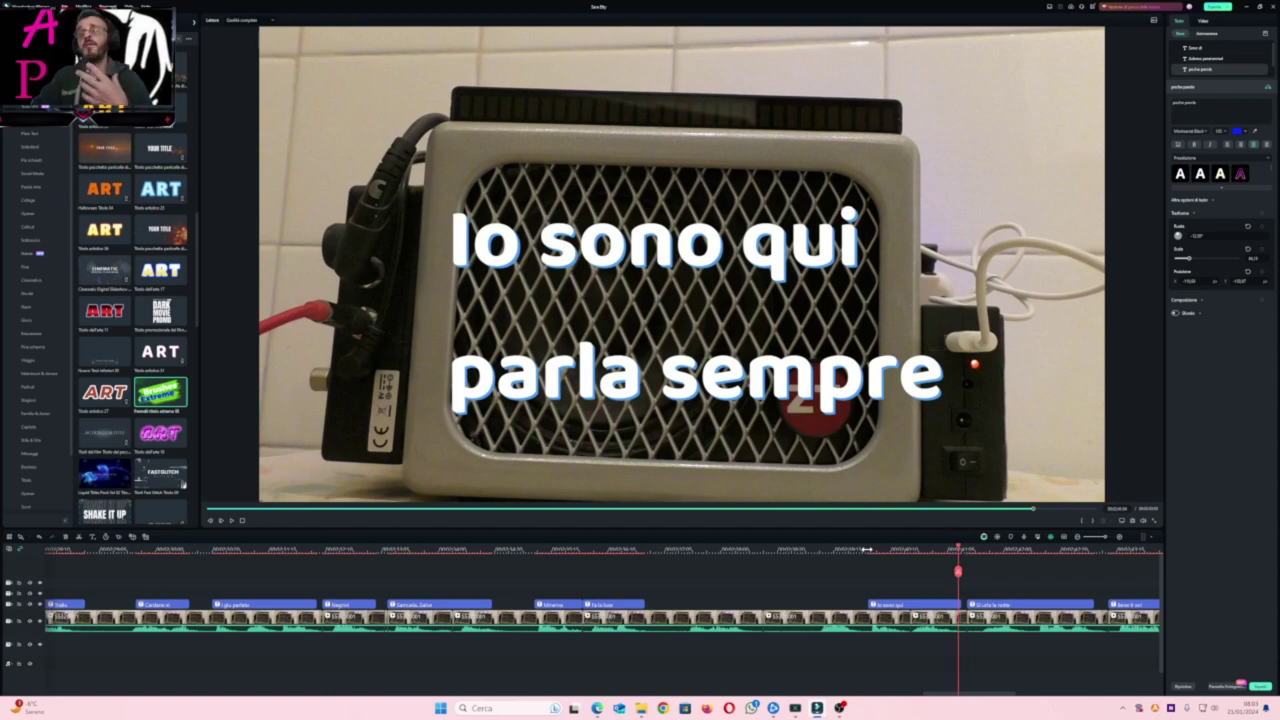
{"action": "key", "text": "space"}
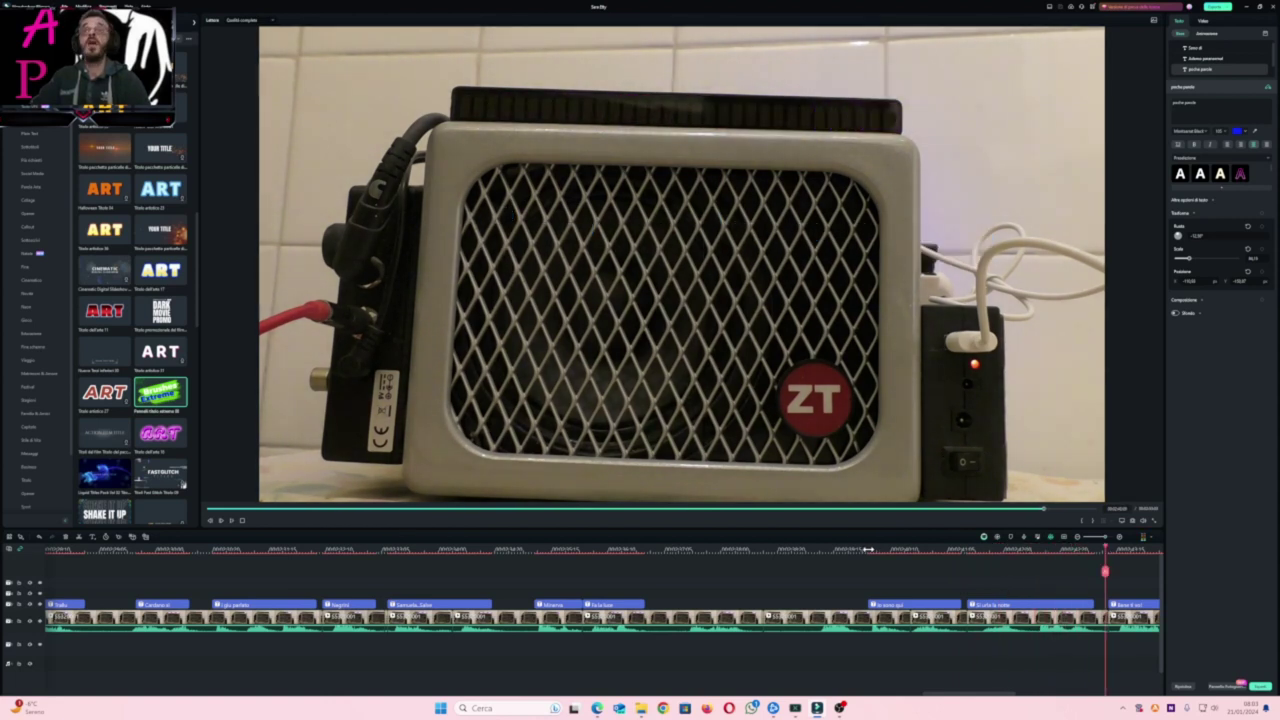
{"action": "left_click", "coordinate": [966, 550]}
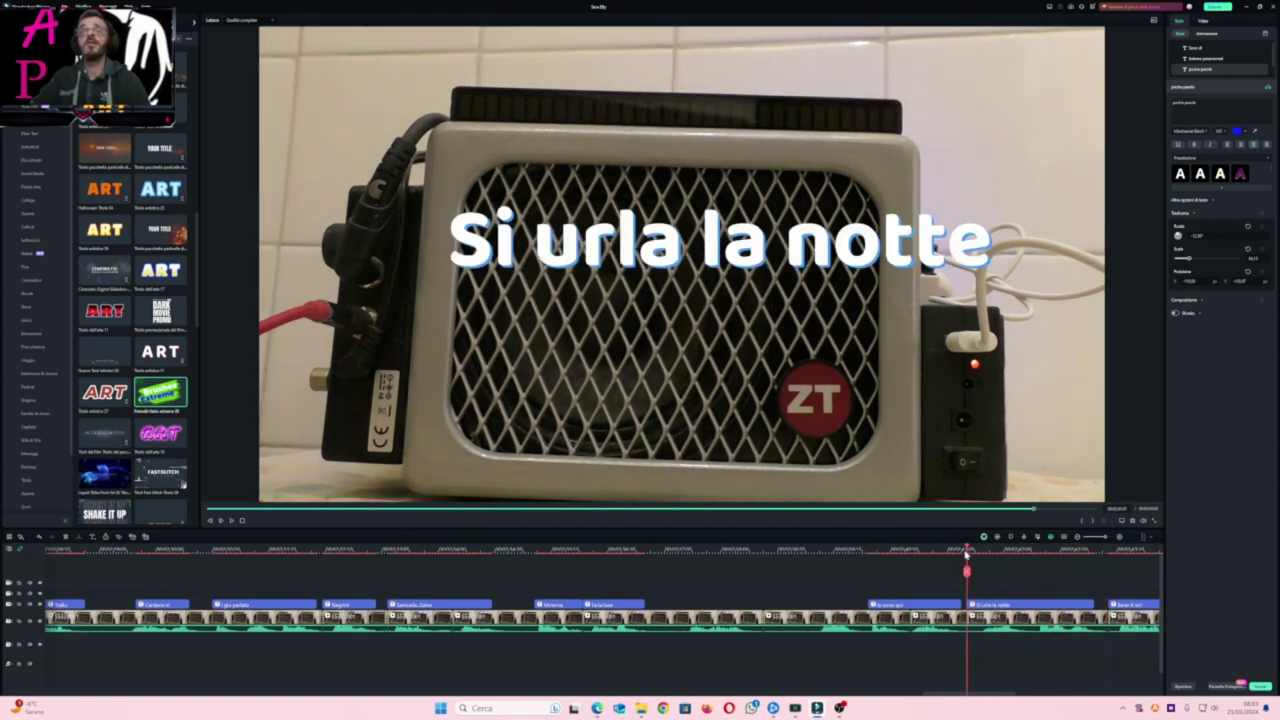
{"action": "key", "text": "space"}
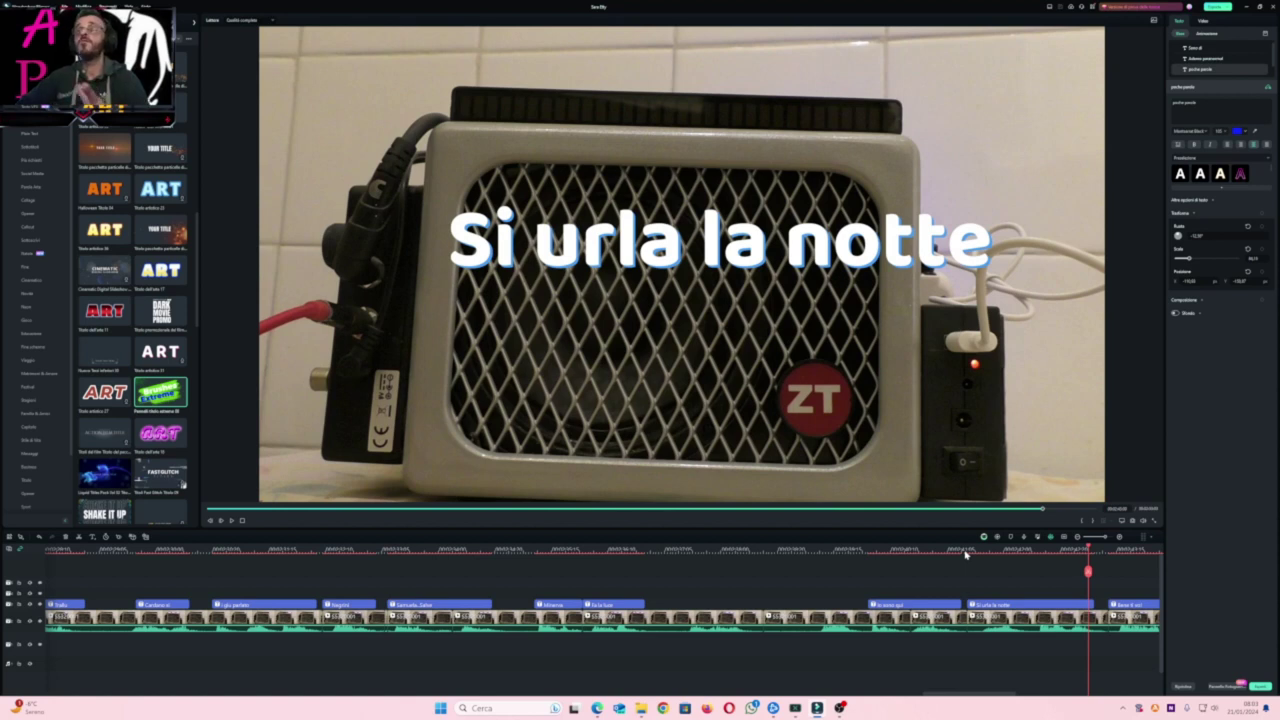
{"action": "key", "text": "space"}
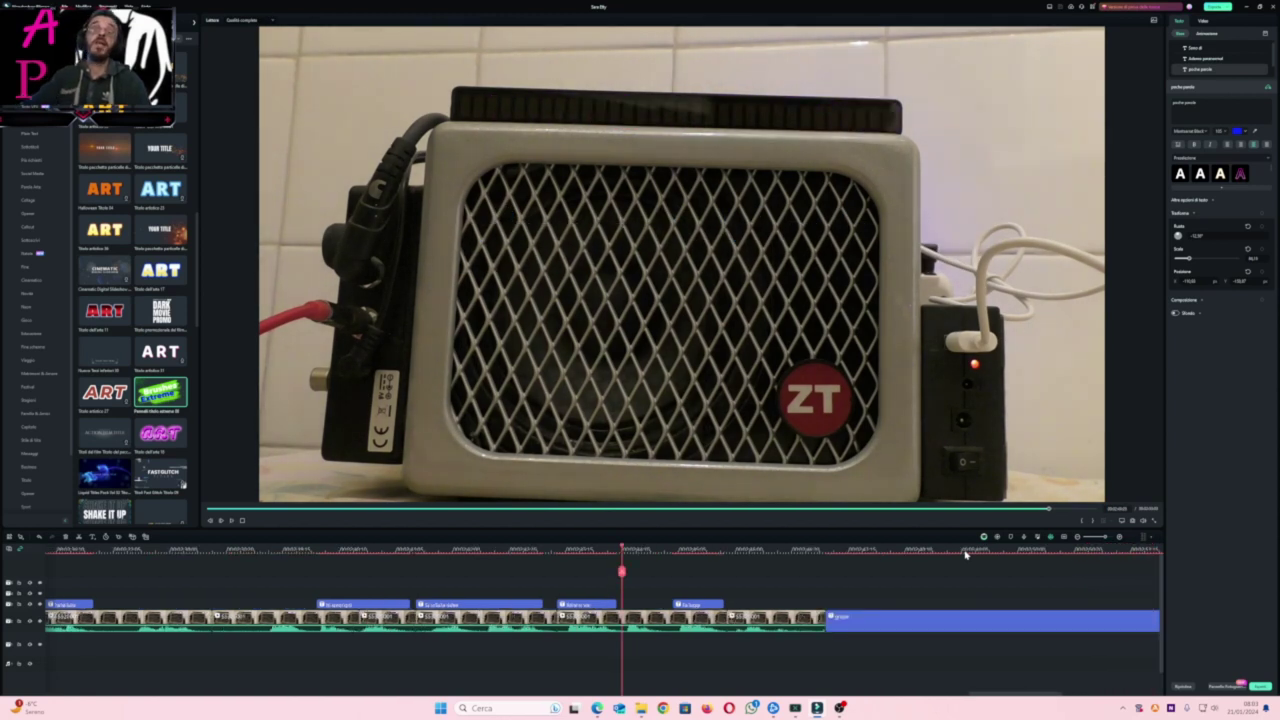
{"action": "left_click", "coordinate": [555, 548]}
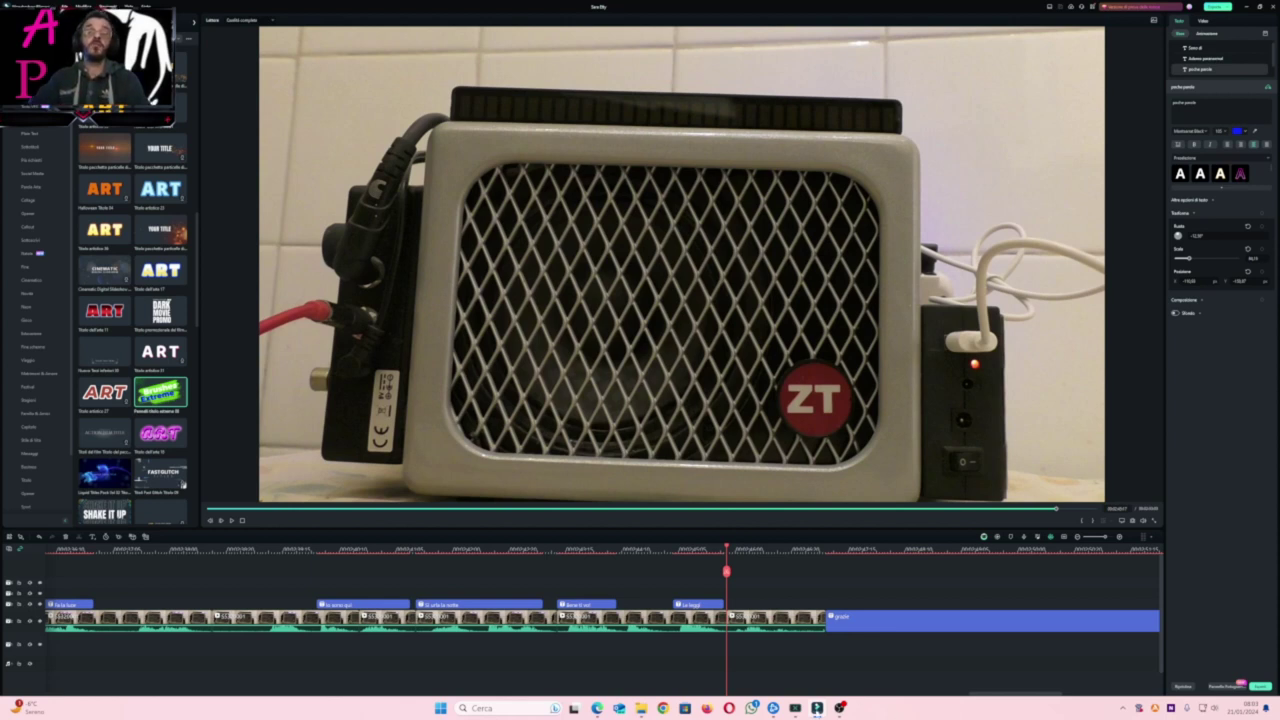
Switch to OBS and change the active scene to Livescreen.
{"action": "left_click", "coordinate": [840, 708]}
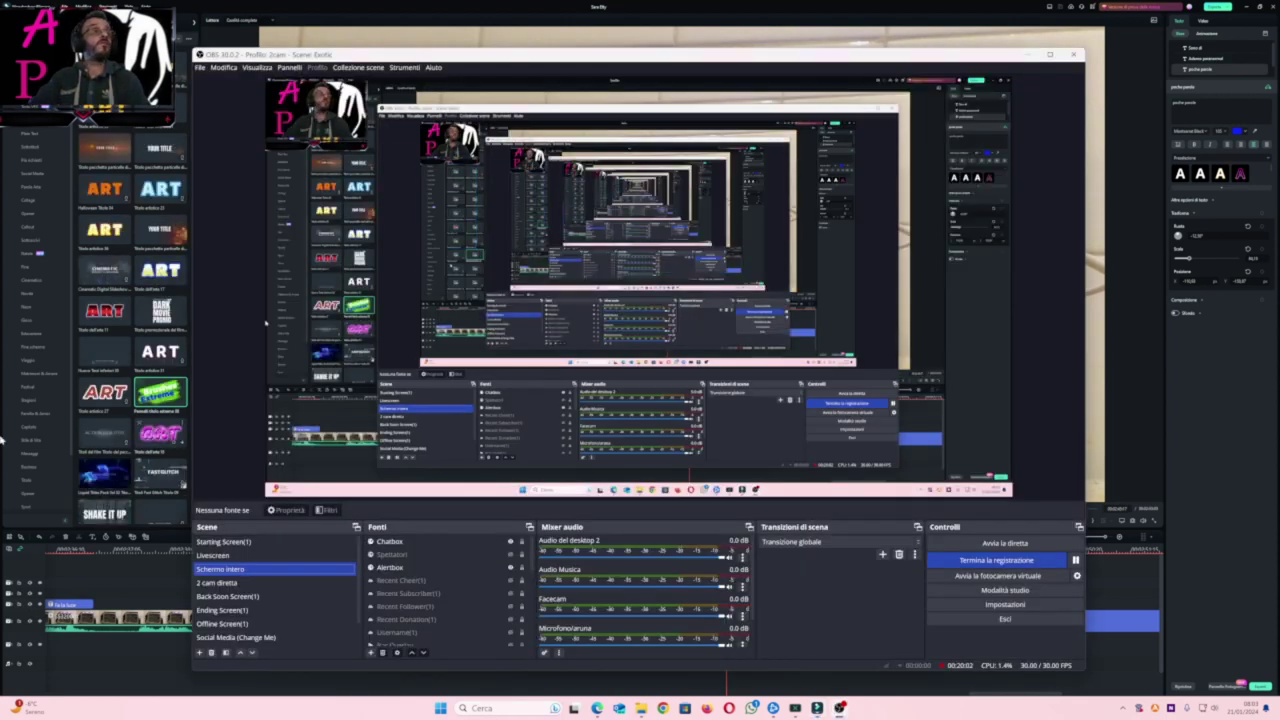
{"action": "left_click", "coordinate": [229, 556]}
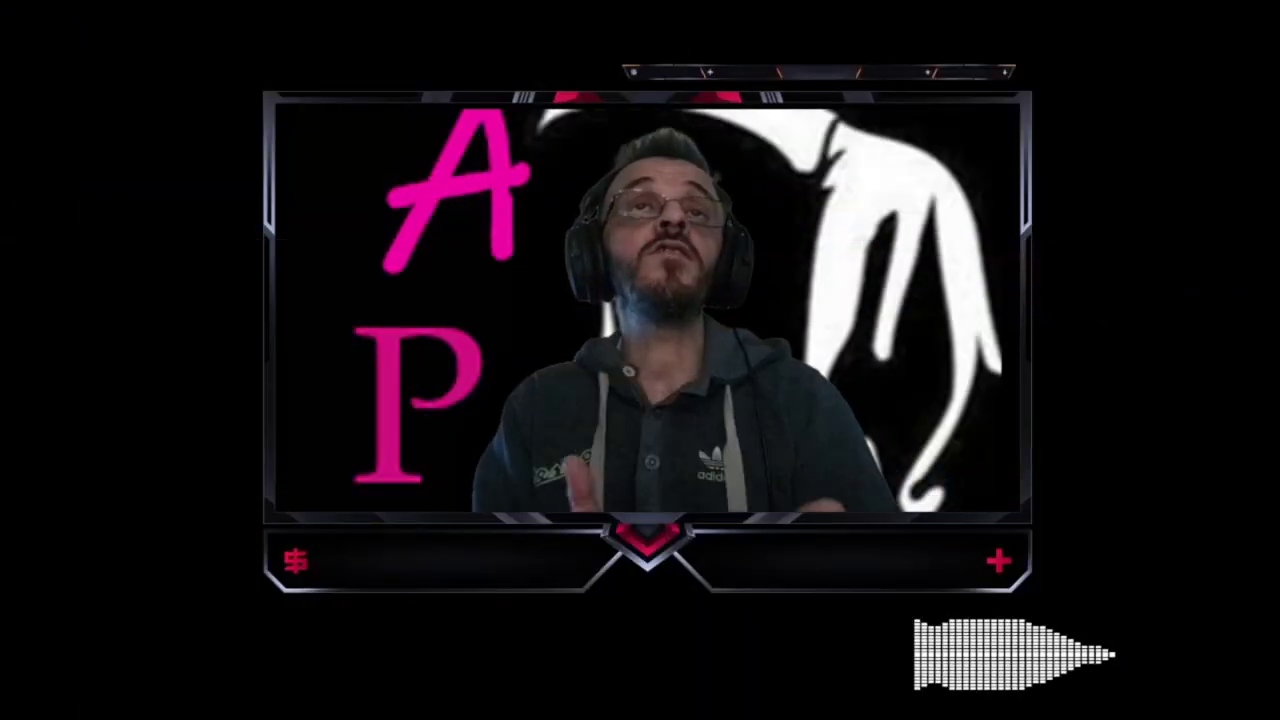